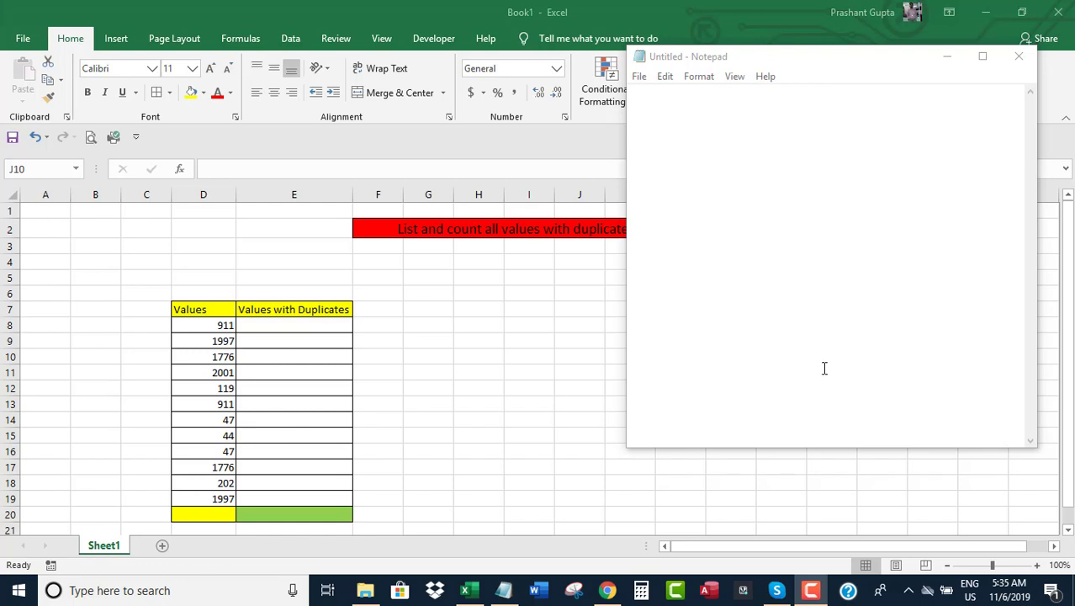
- Write the Notepad intro: 'Hello,', the sentence on listing and counting duplicates, and 'So, let's get started.'
click(809, 592)
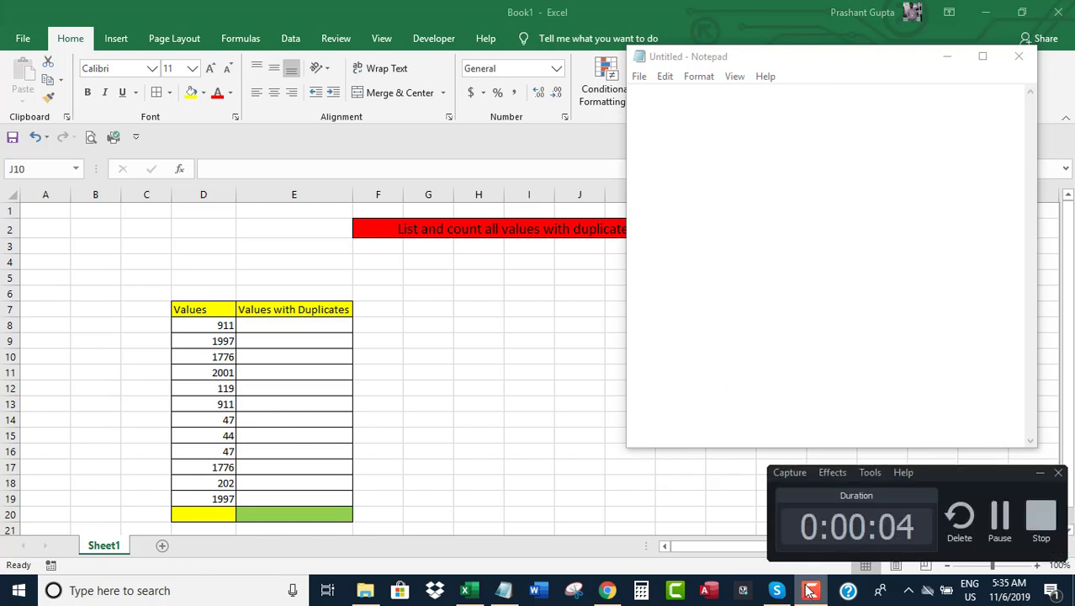
click(710, 224)
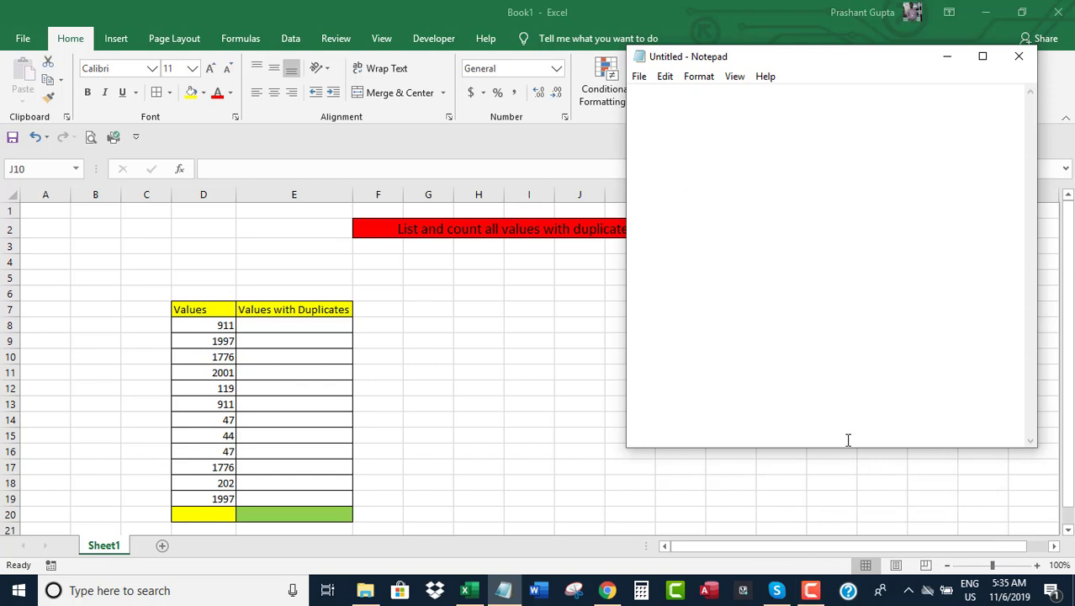
text(He)
text(llo,)
key(Return)
key(Return)
text(In thi)
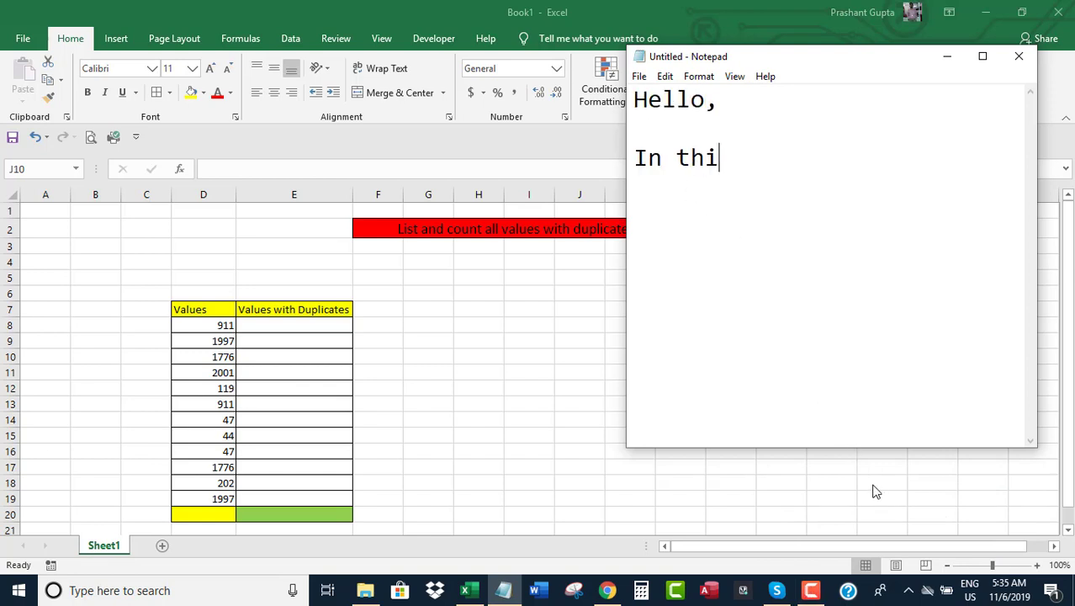
text(s video, I )
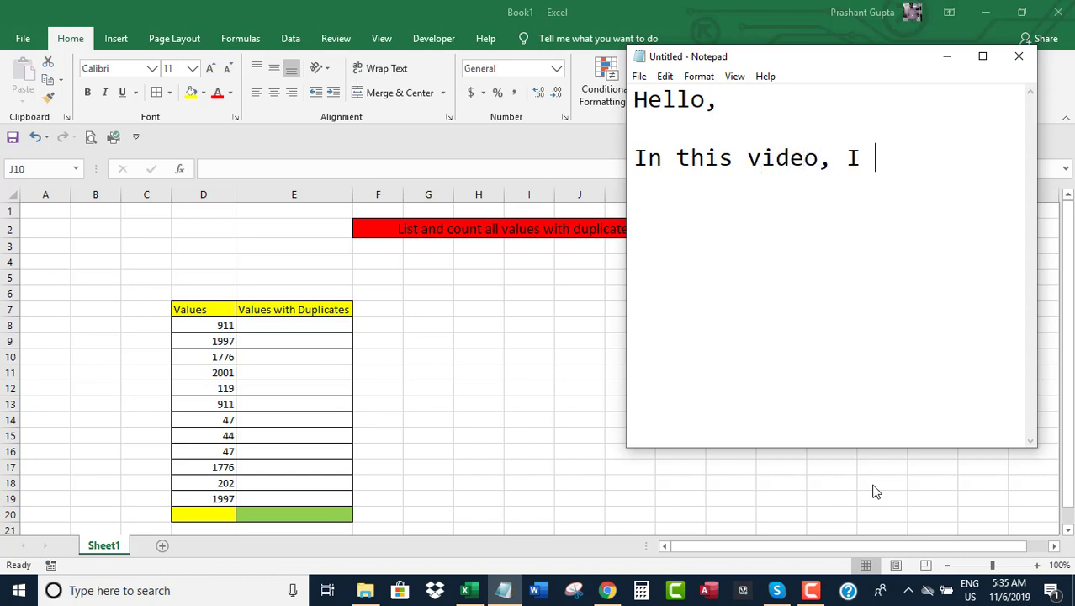
text(will show how to )
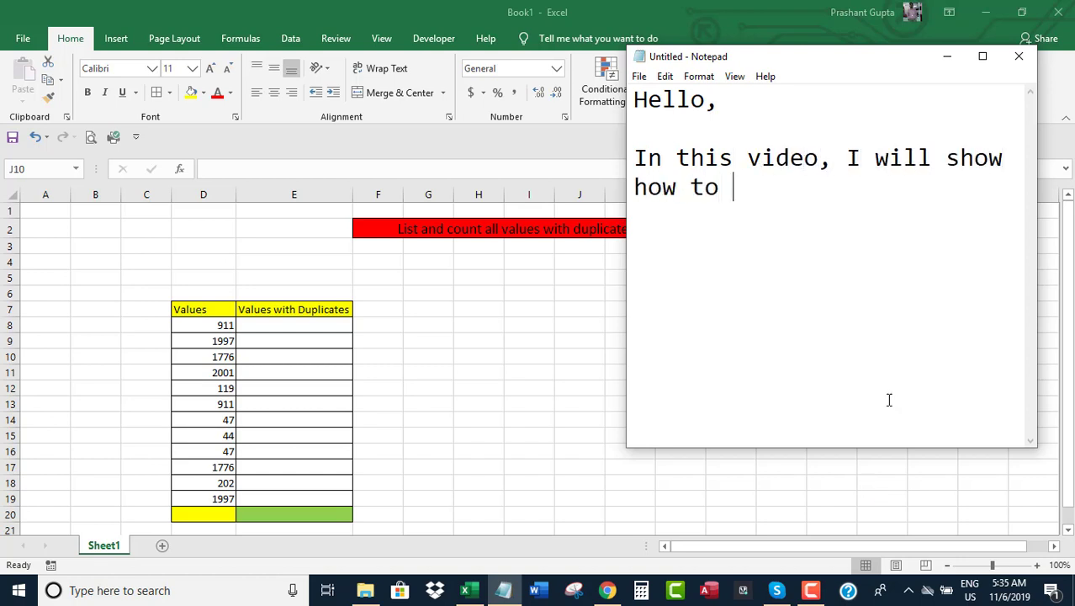
text(list and cou)
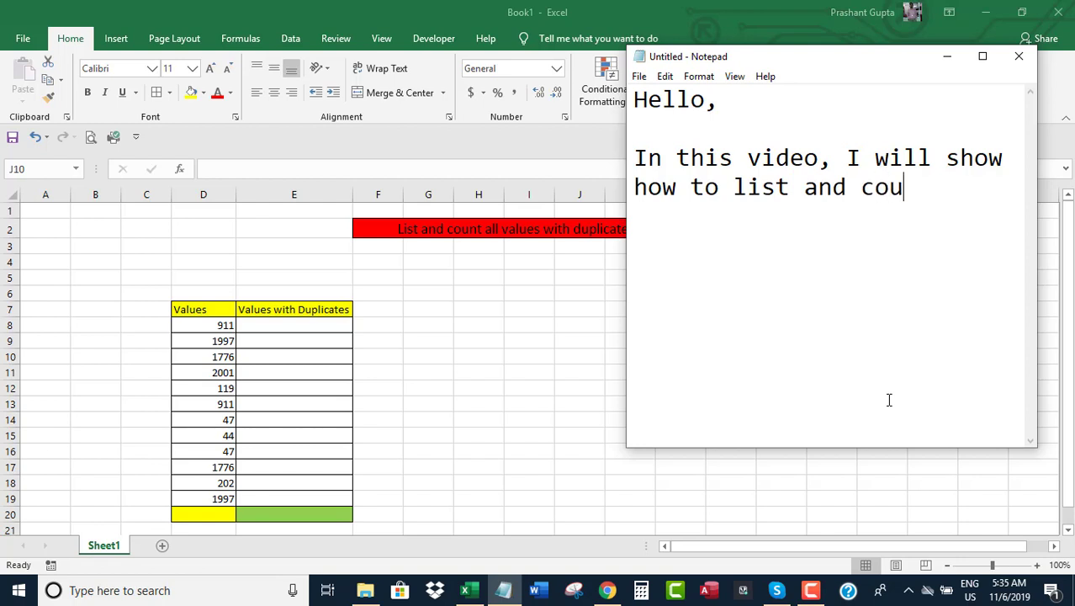
text(nt all value)
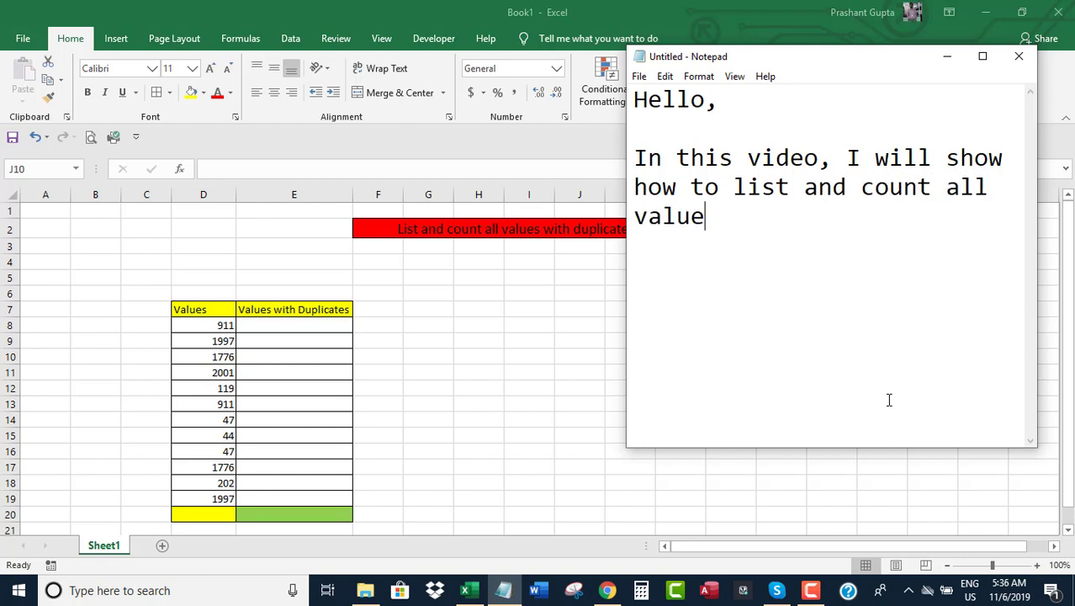
text(s with d)
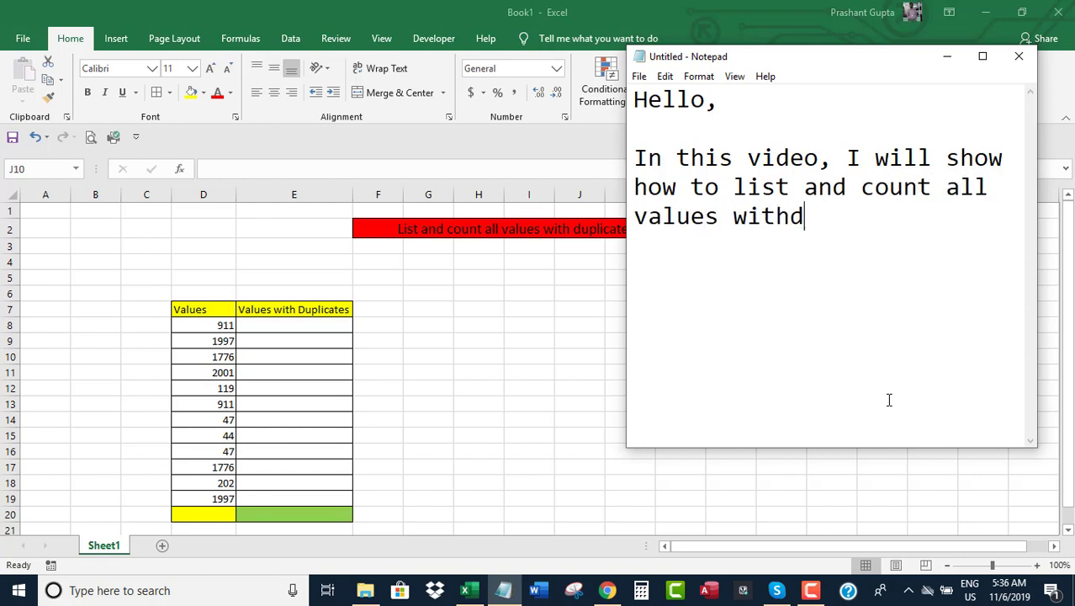
key(BackSpace)
text(duplicates )
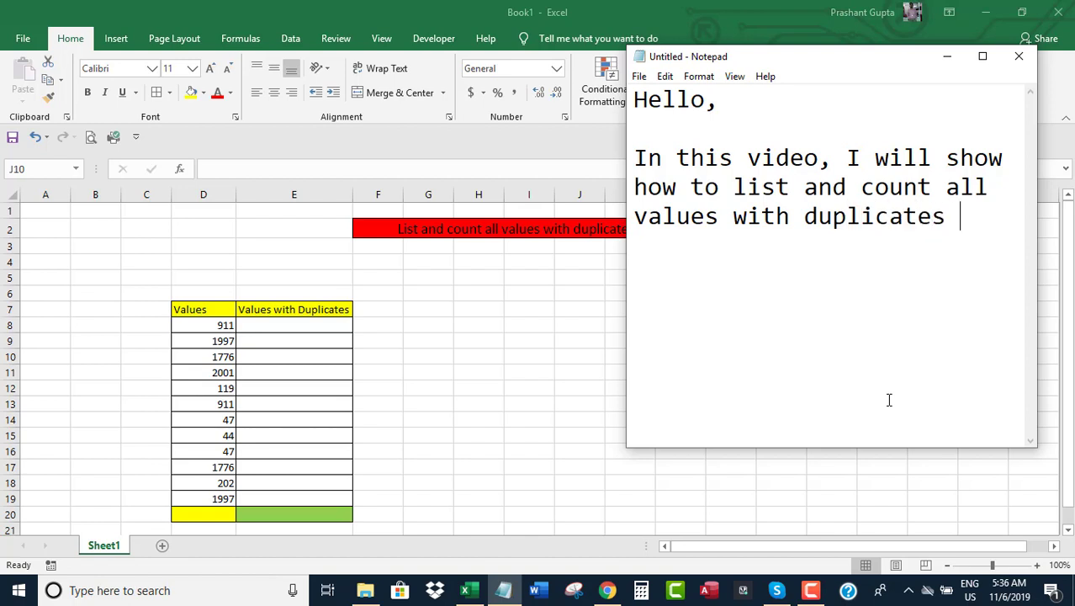
text(from a )
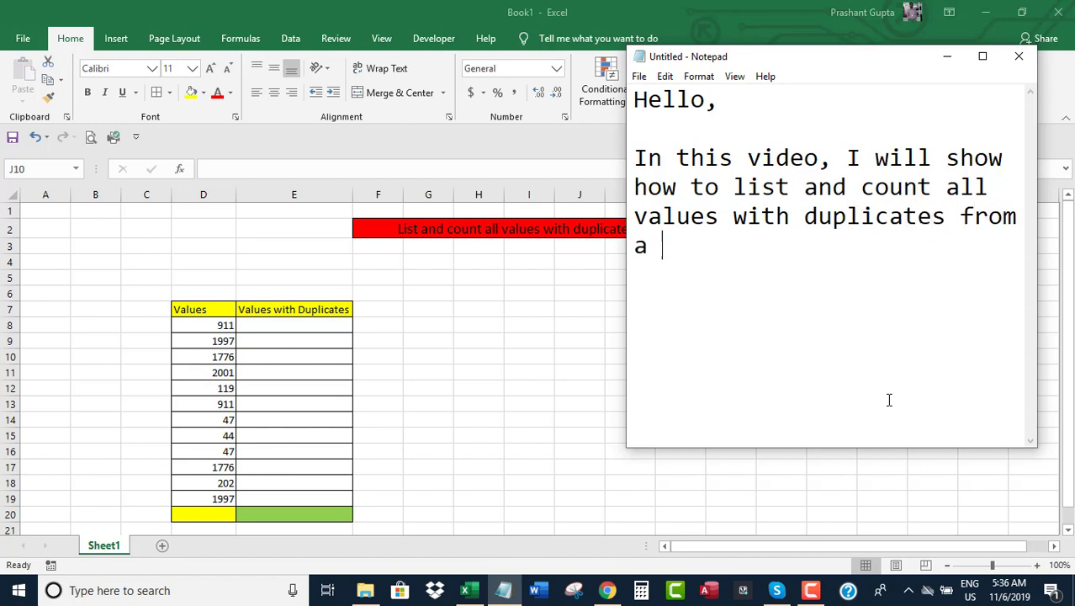
text(range in Excel)
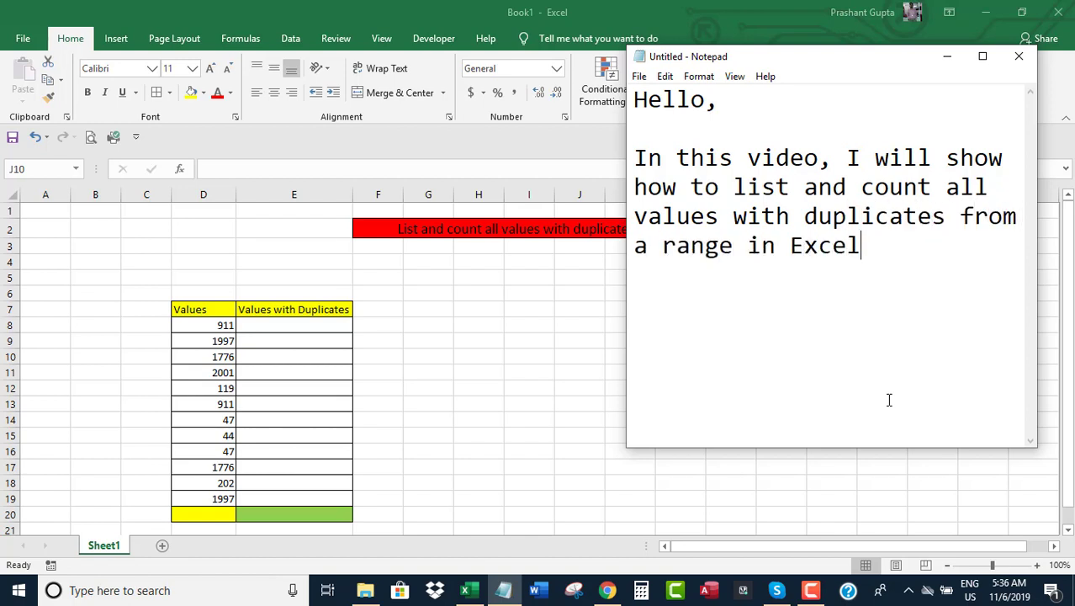
text(.)
key(Return)
key(Return)
text(So, let)
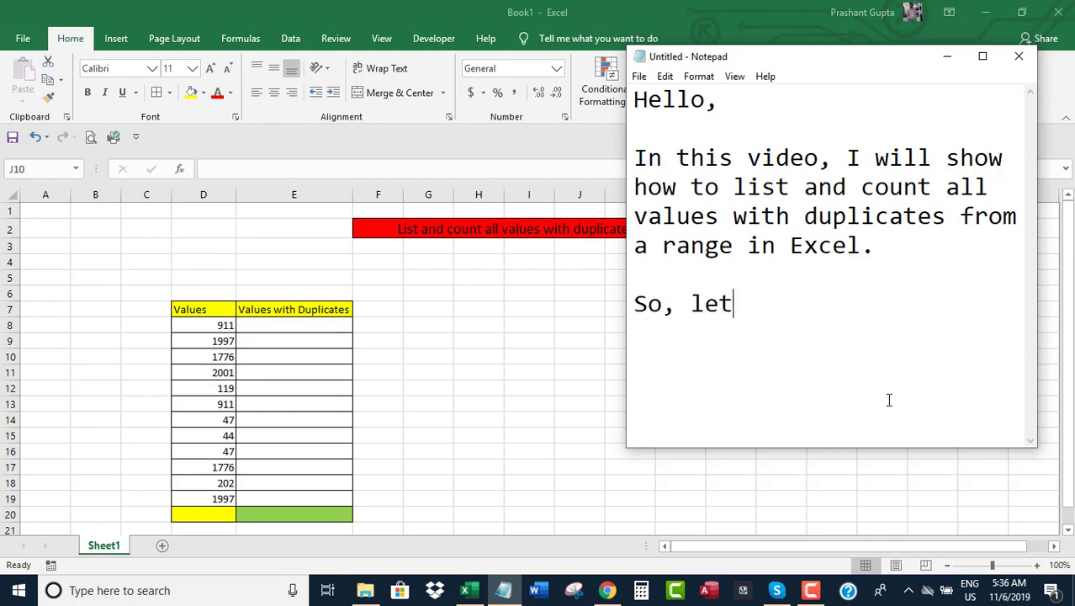
text('s get start)
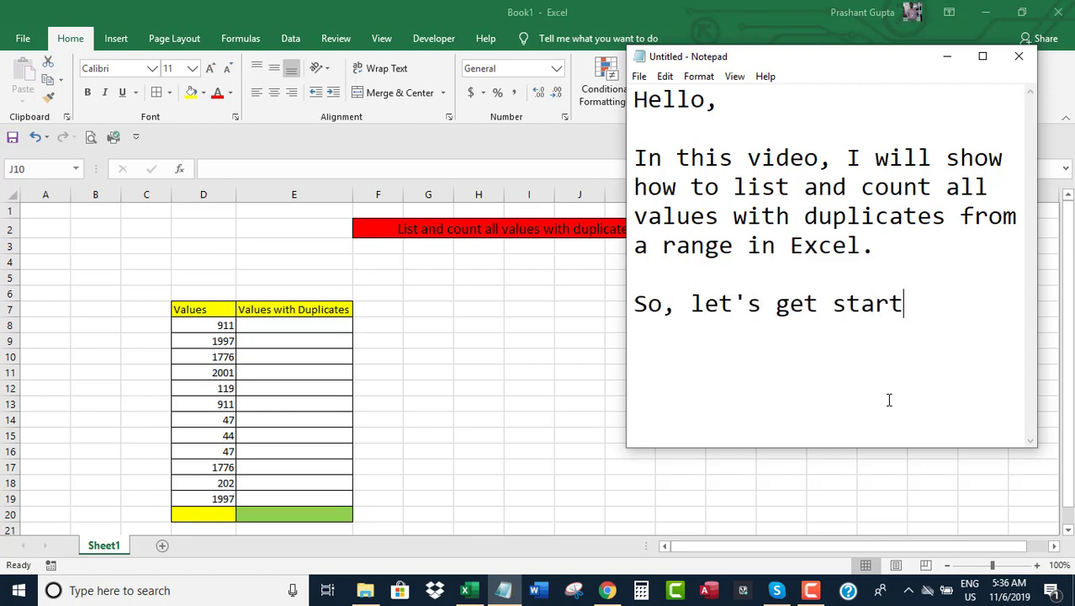
text(ed.)
key(Return)
key(Return)
- Hide Notepad and change the D7 header from 'Values' to 'All values'
click(946, 57)
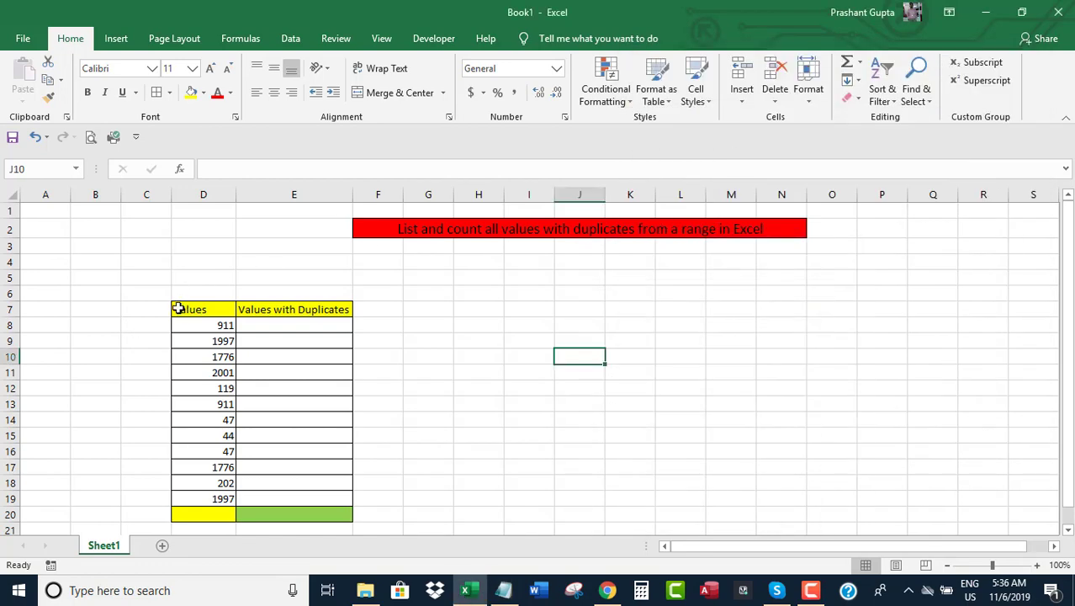
double_click(180, 308)
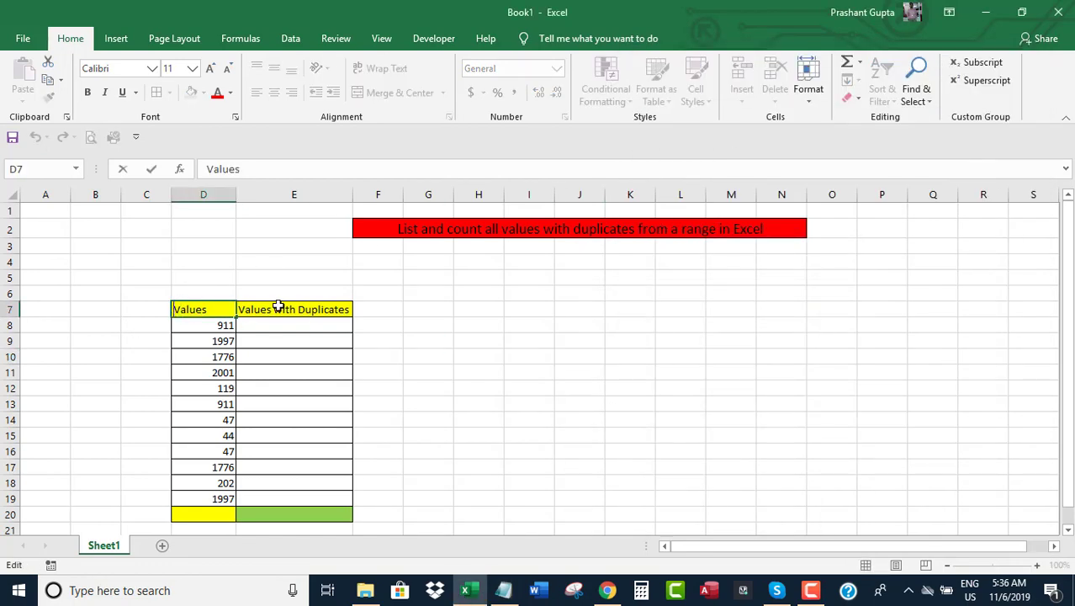
text(All)
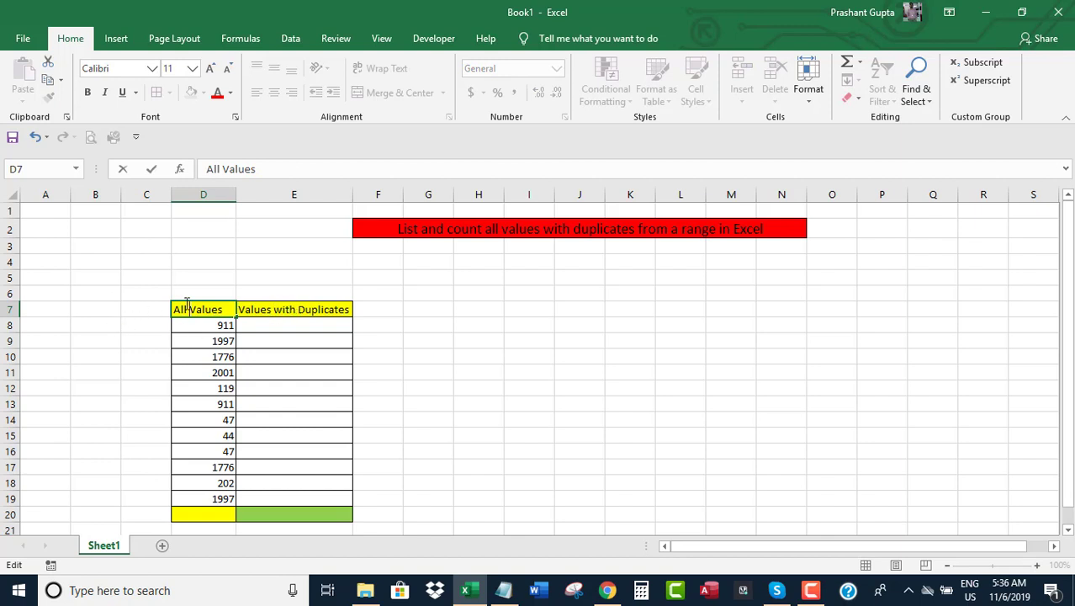
key(Delete)
text(v)
click(271, 325)
- Begin typing the E8 formula as =IFERROR(INDEX(D$8:D$19,MATCH(1,(COUNTIF(
double_click(270, 324)
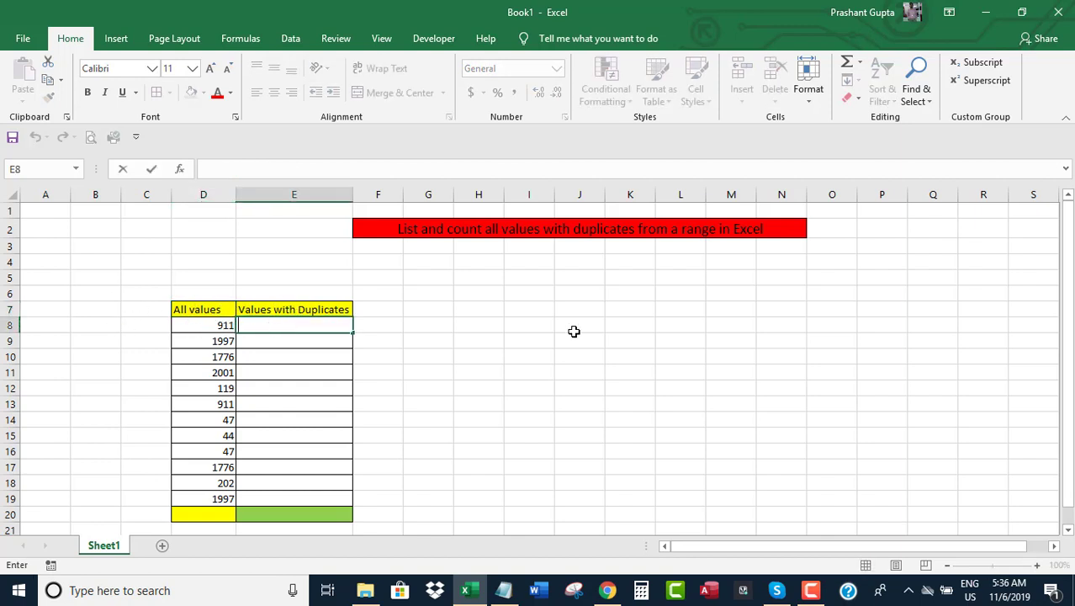
text(=)
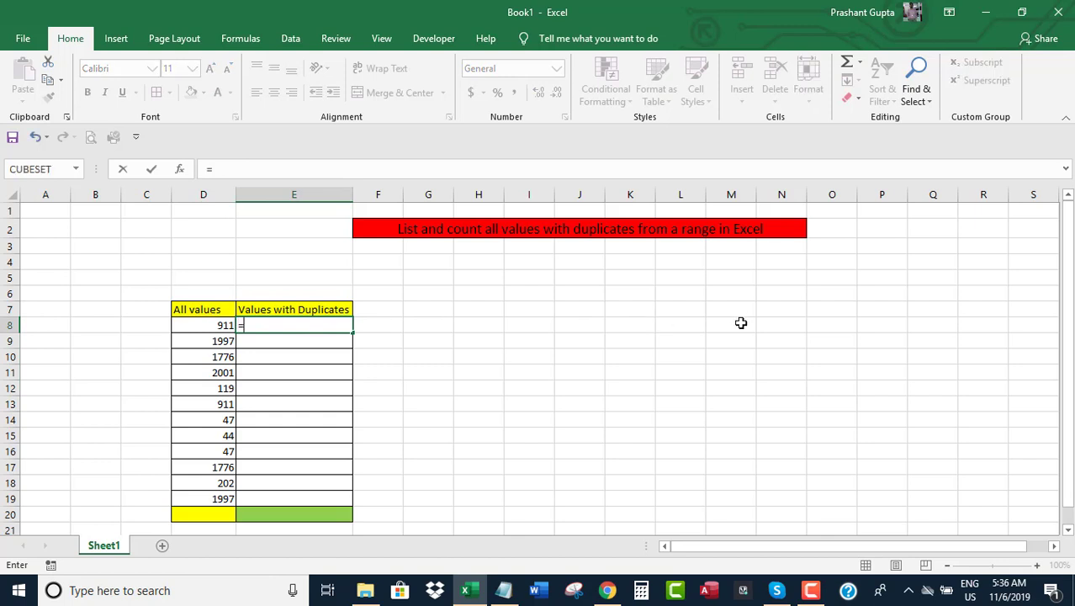
text(IFERRO)
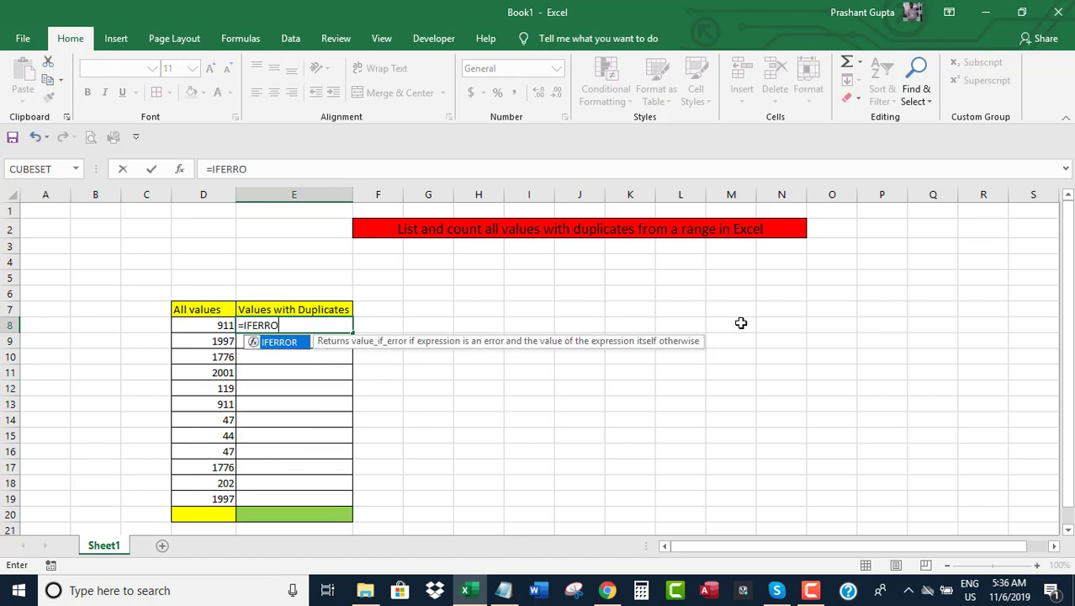
text(R()
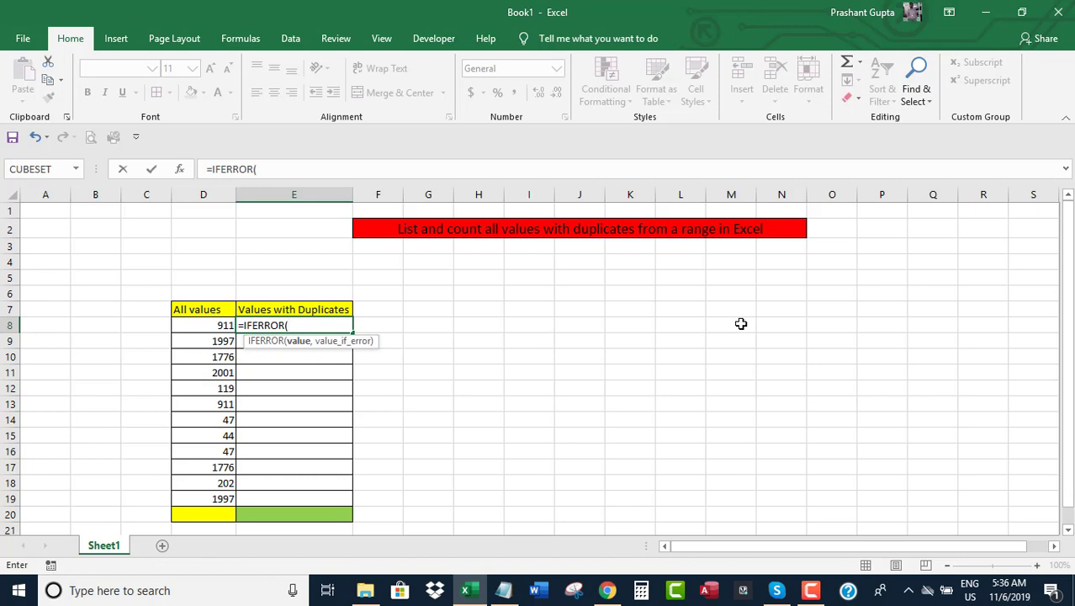
text(INDEX)
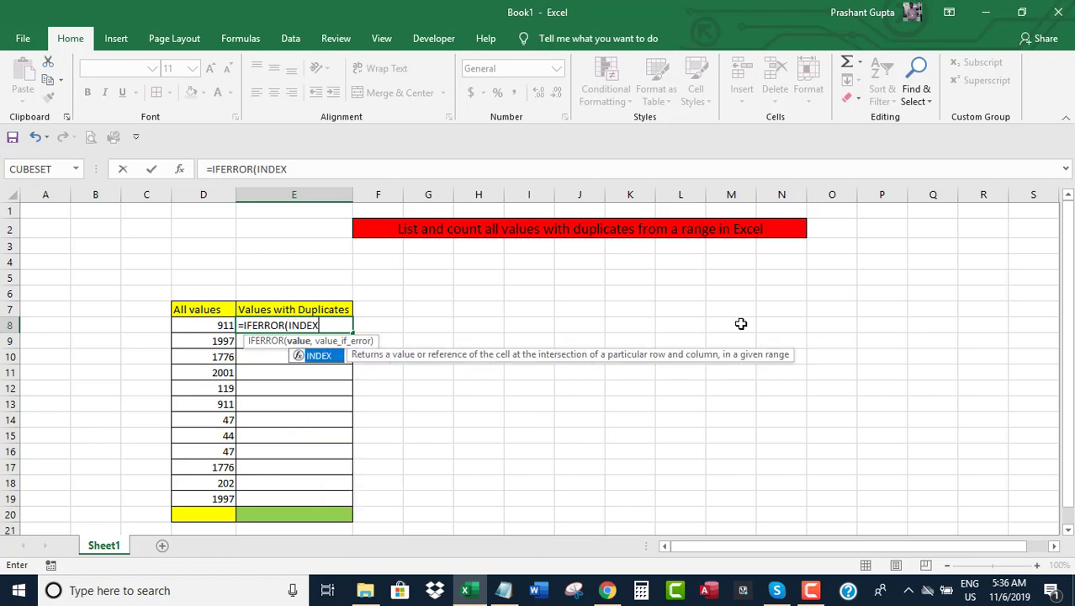
text(()
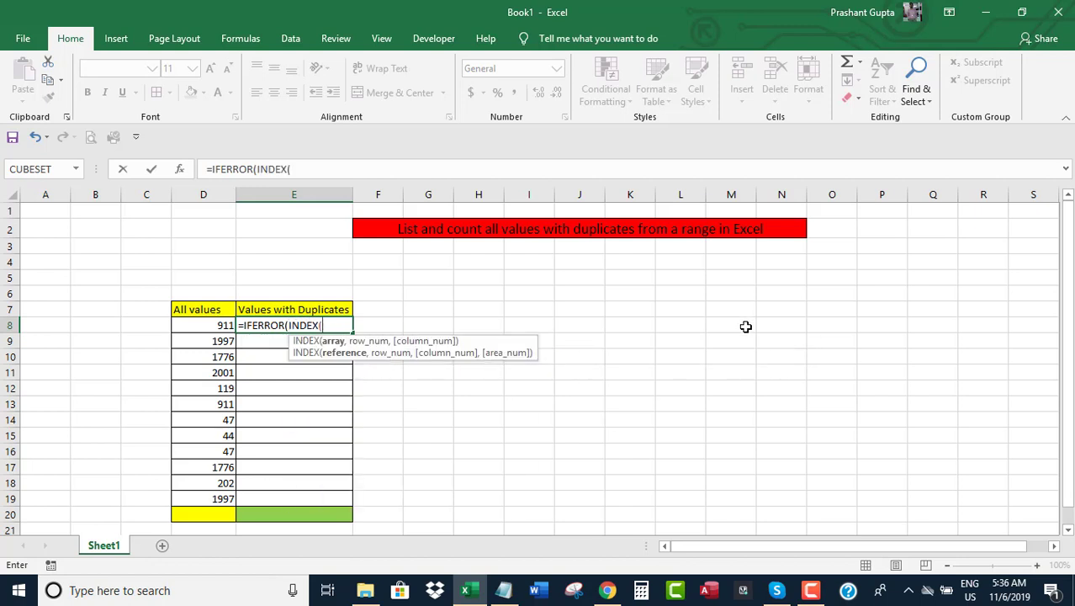
text(D)
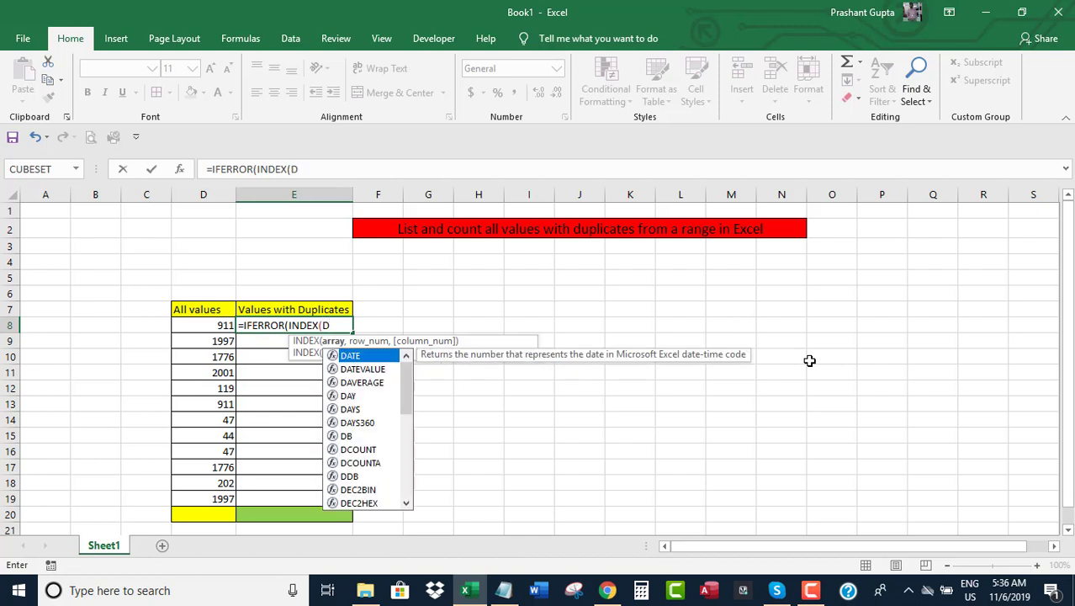
text($8)
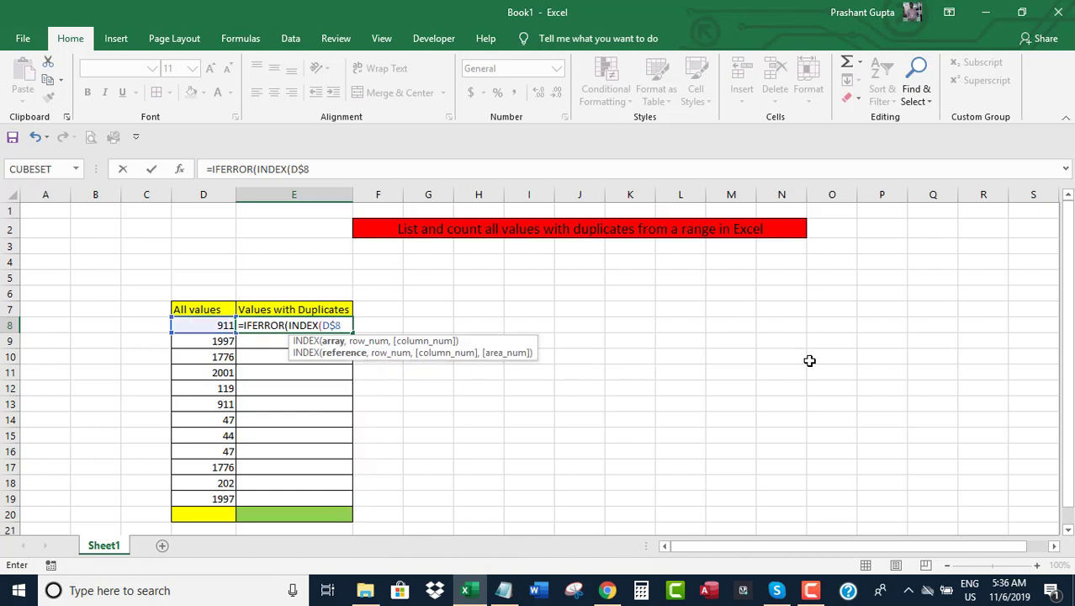
text(;D)
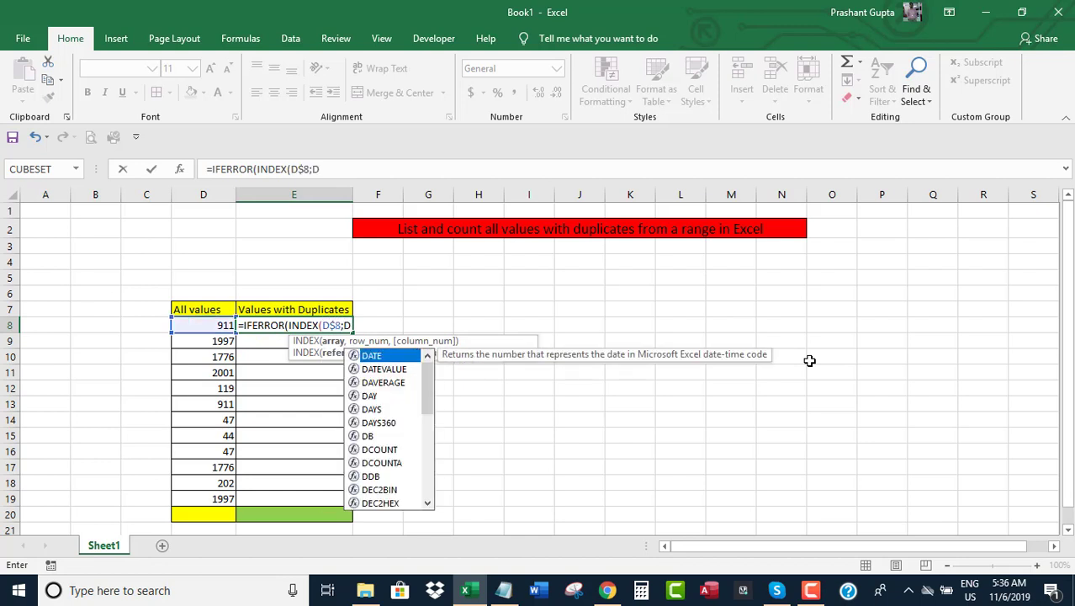
key(BackSpace)
key(BackSpace)
text(:)
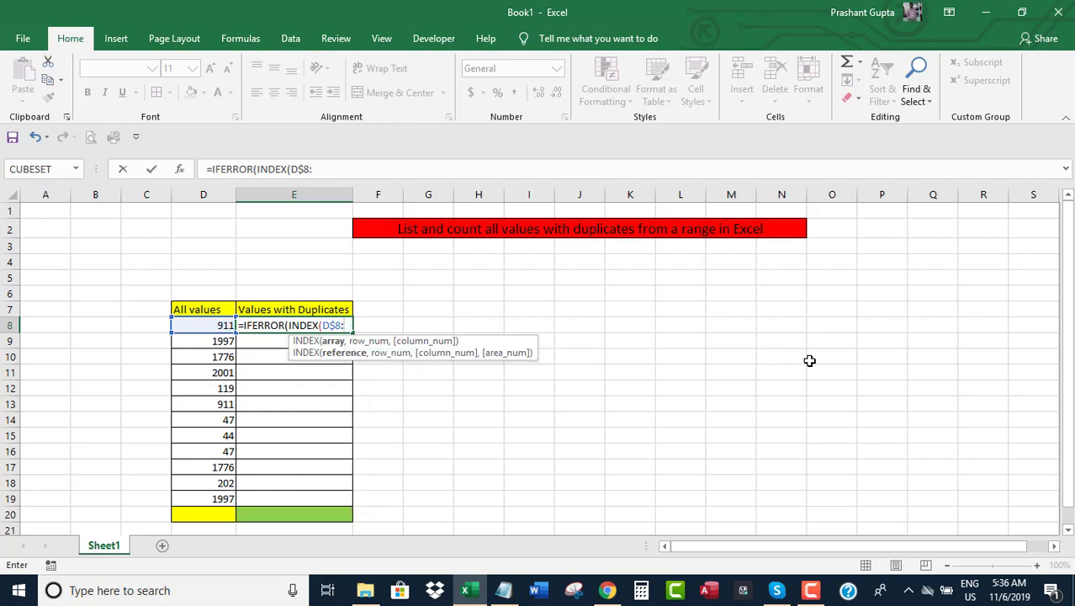
text(D)
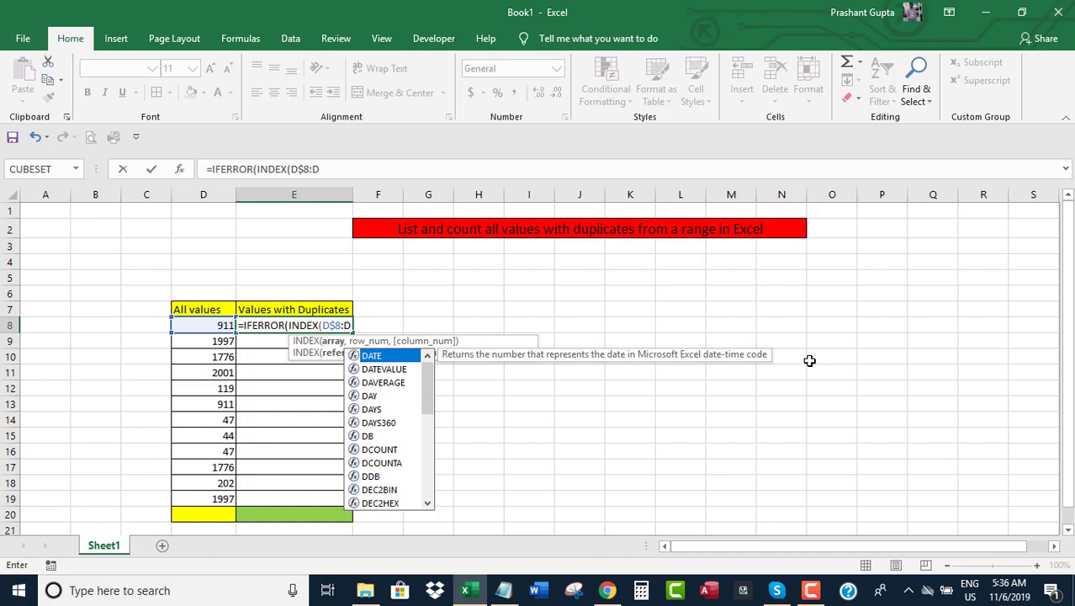
text($1)
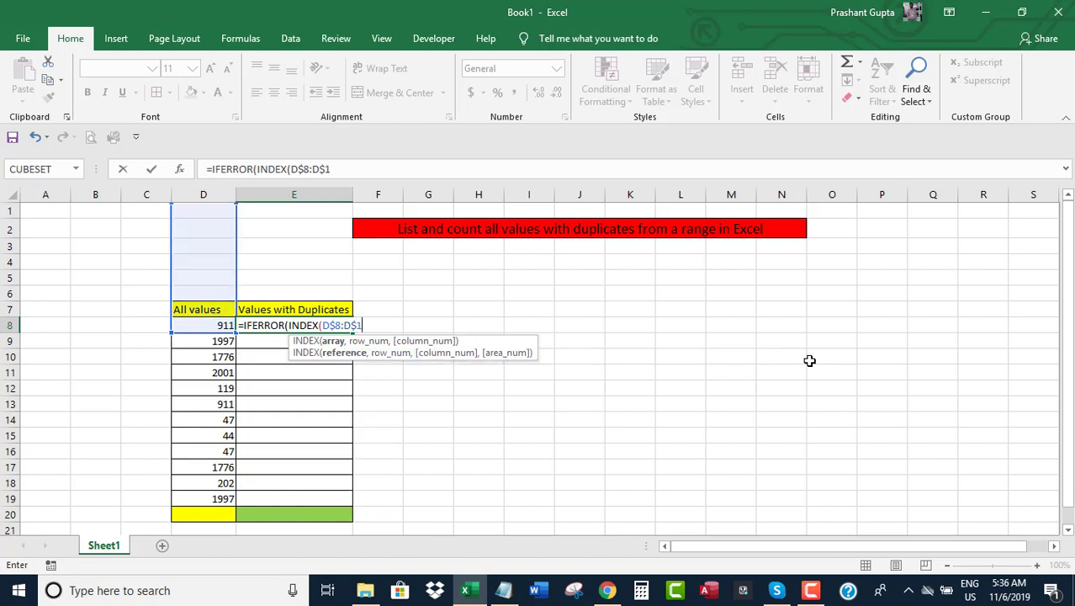
text(9,)
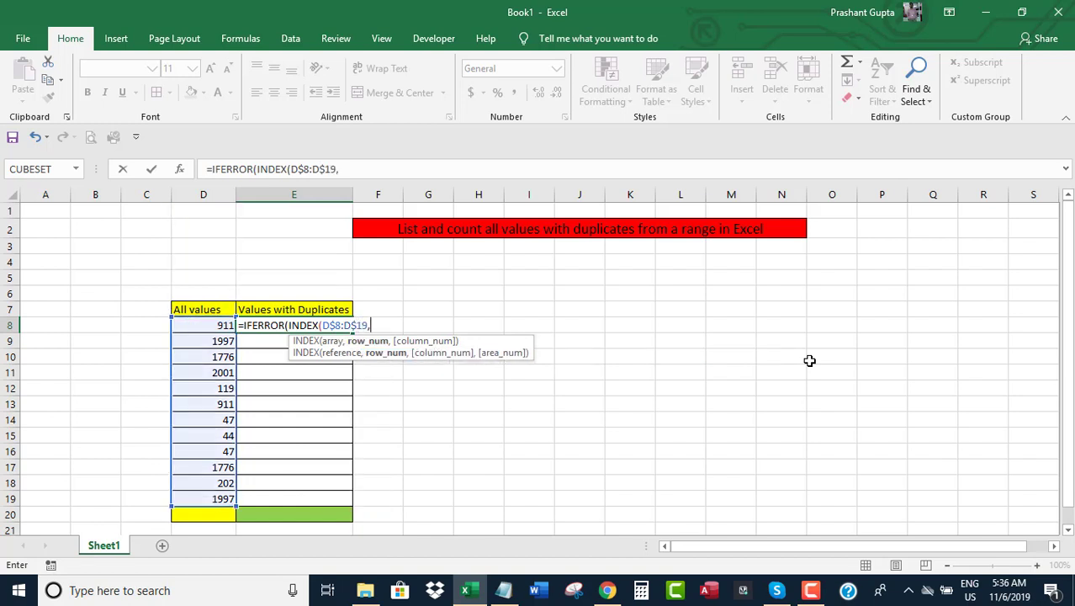
text(MATCH)
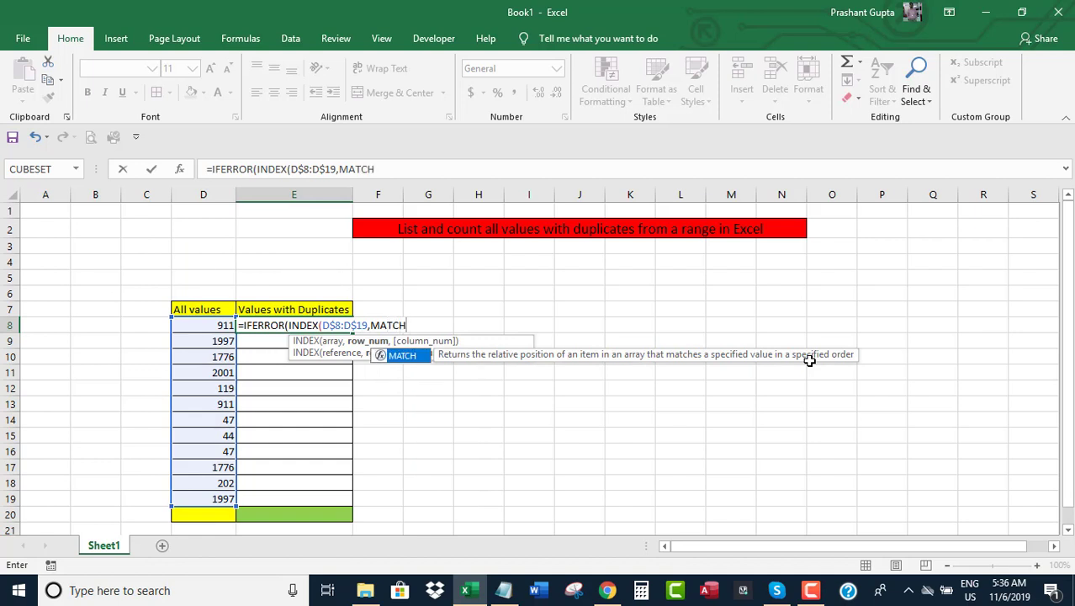
text(()
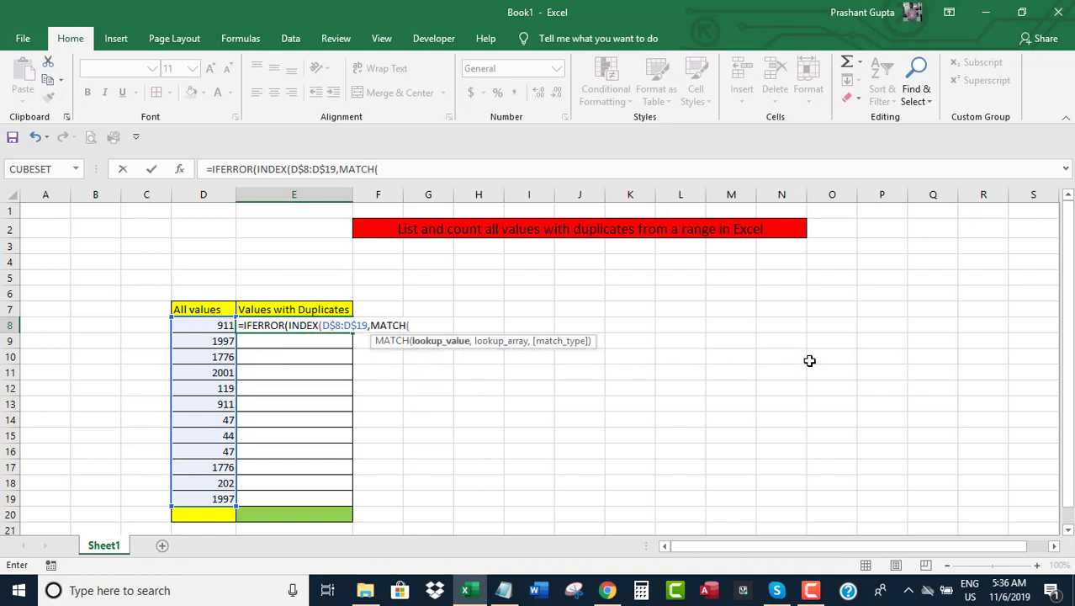
text(1,)
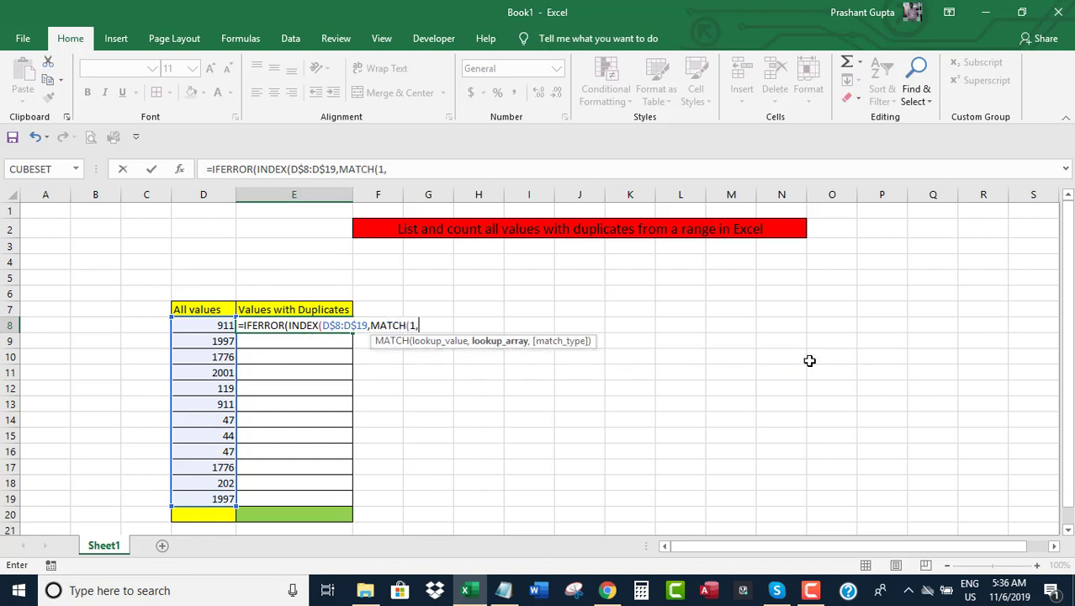
text((COUNT)
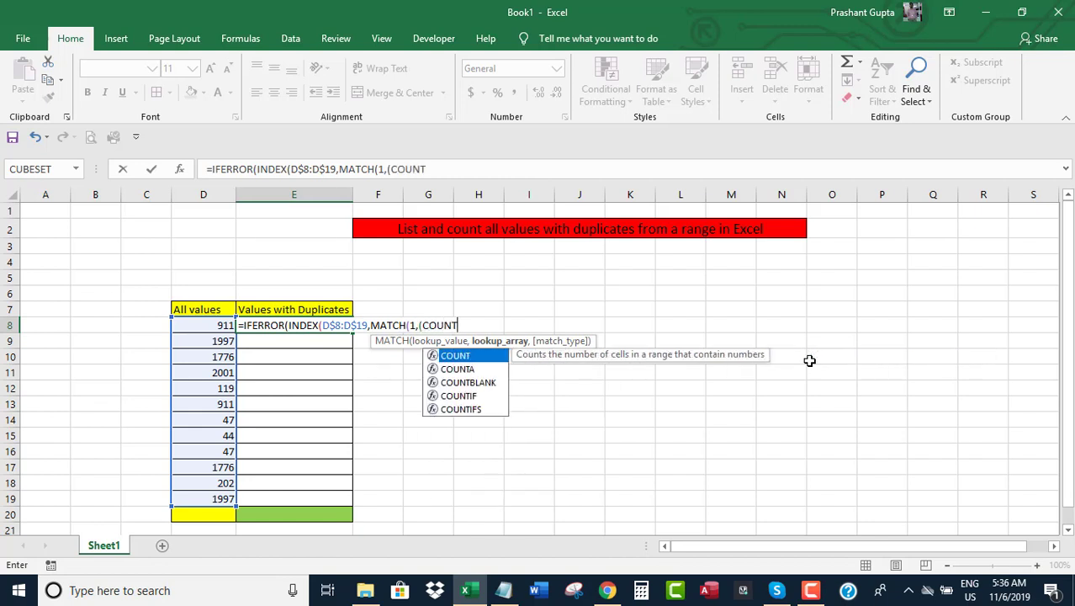
text(IF)
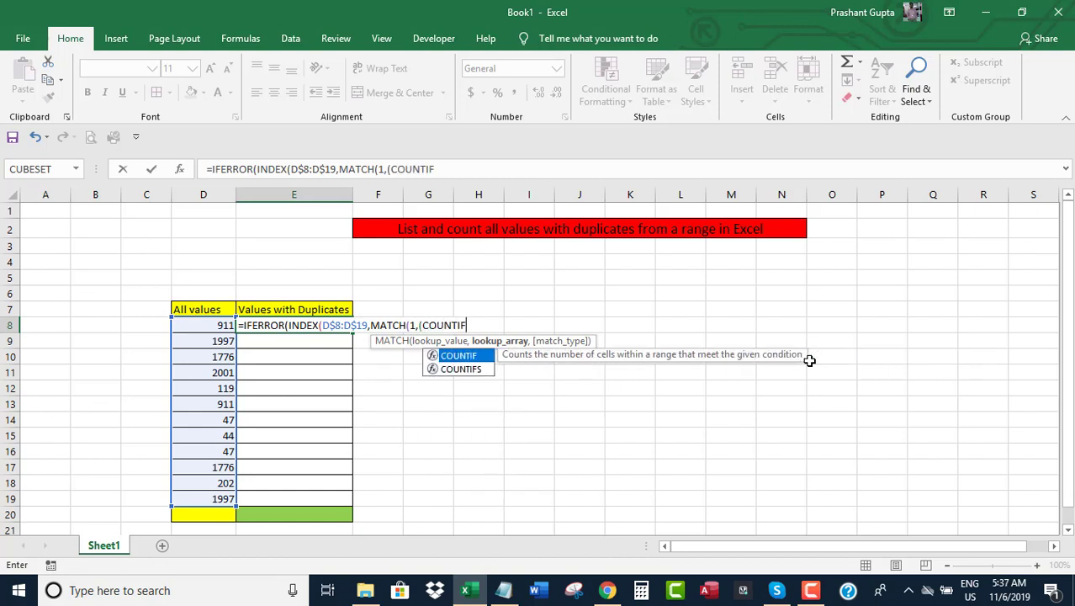
text((D)
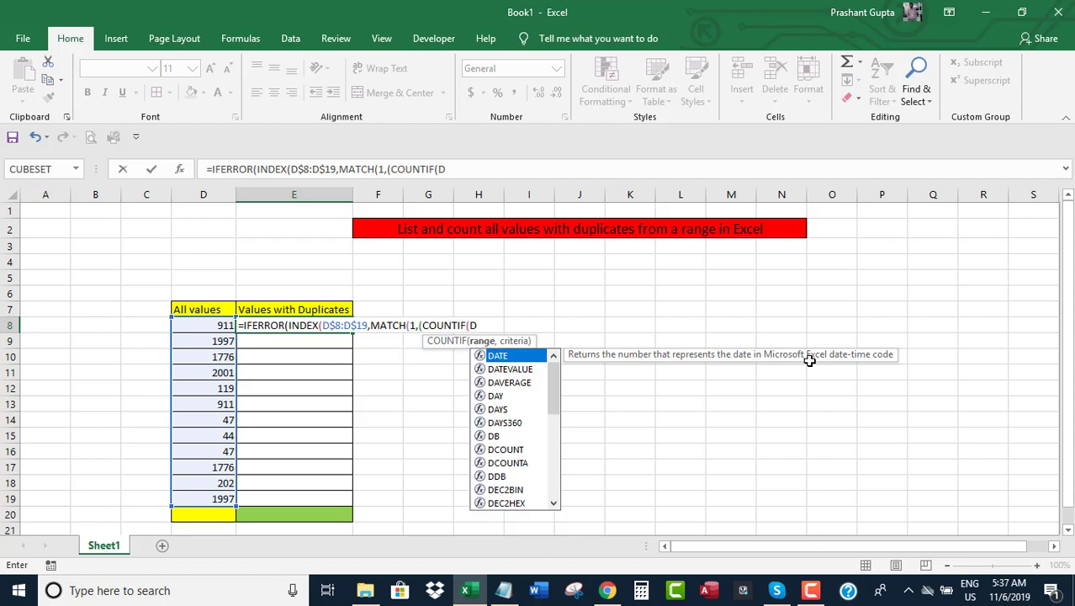
text($8)
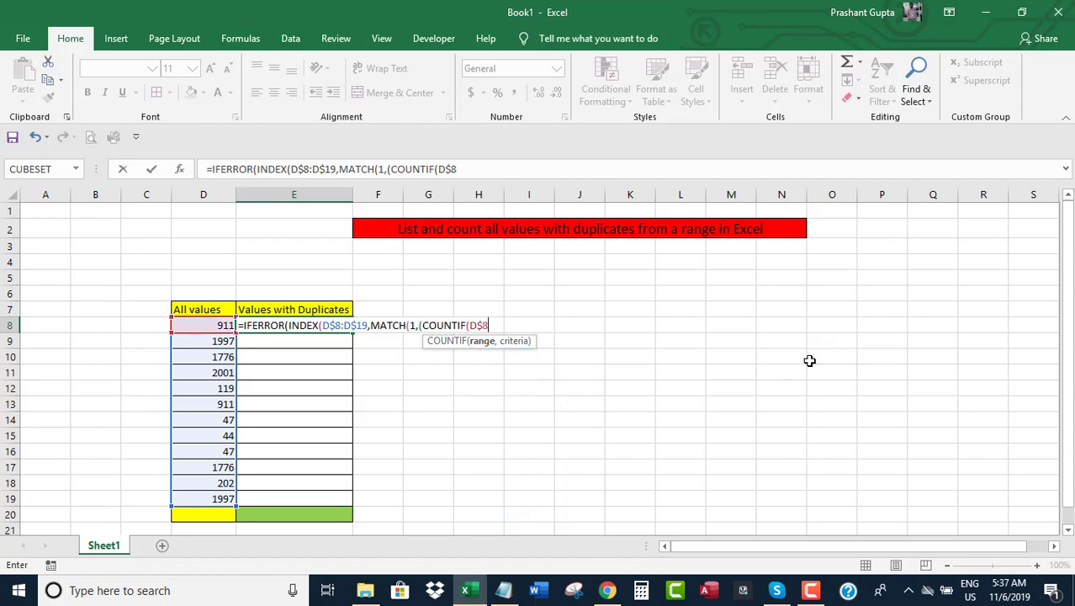
text(,D)
- Complete the E8 formula with COUNTIF(D$8:D$19,D$8:D$19)>1)*(Countif(E$7:E7,D$8:D$19)=0),0)),"")
key(BackSpace)
key(BackSpace)
text(:D)
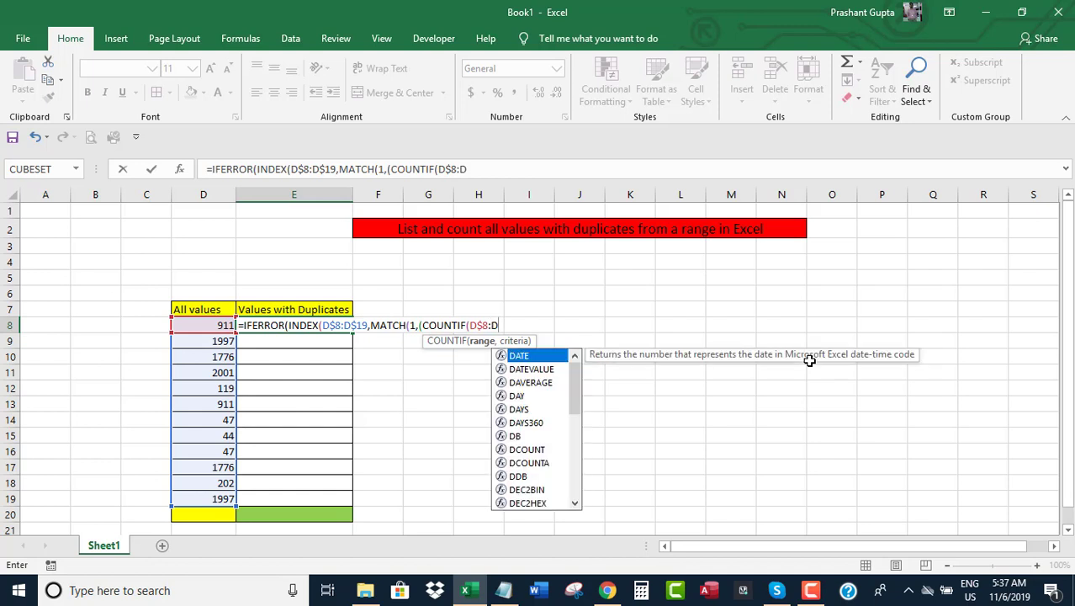
text($19)
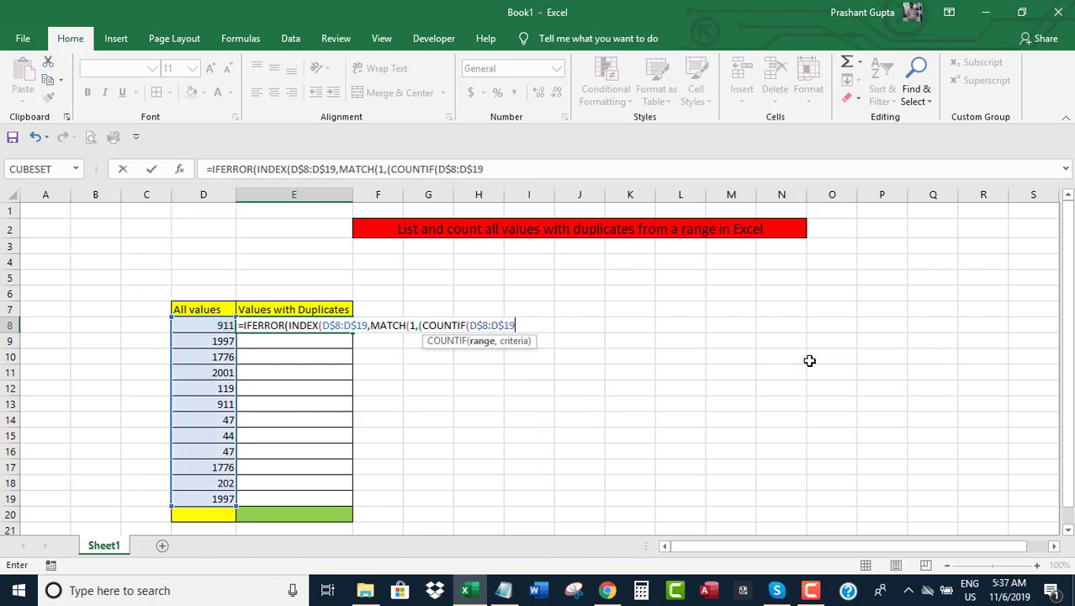
text(,)
text(D$)
text(8)
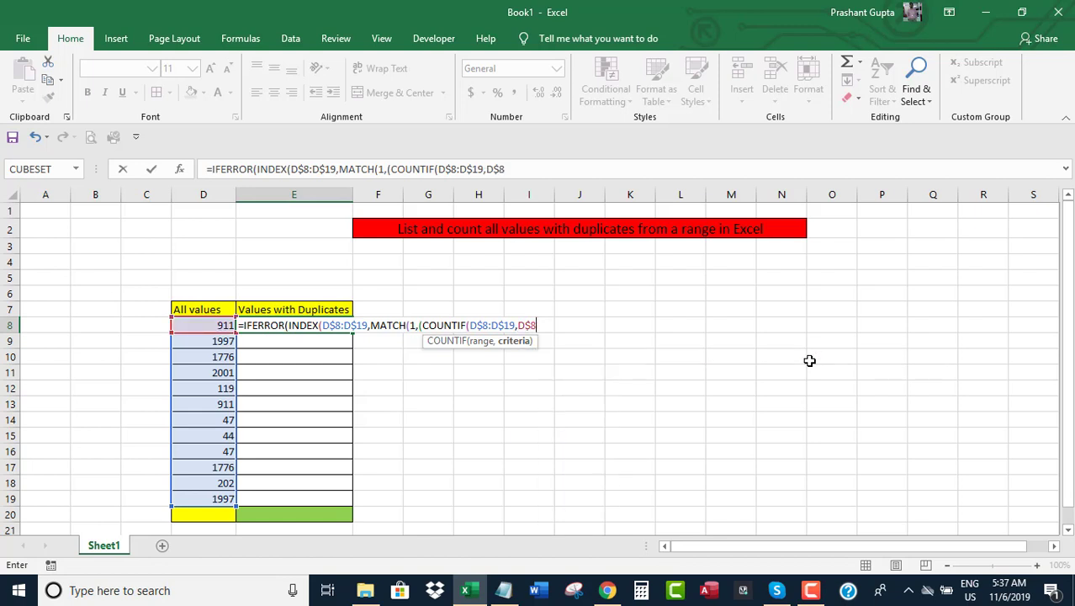
text(:)
text(D)
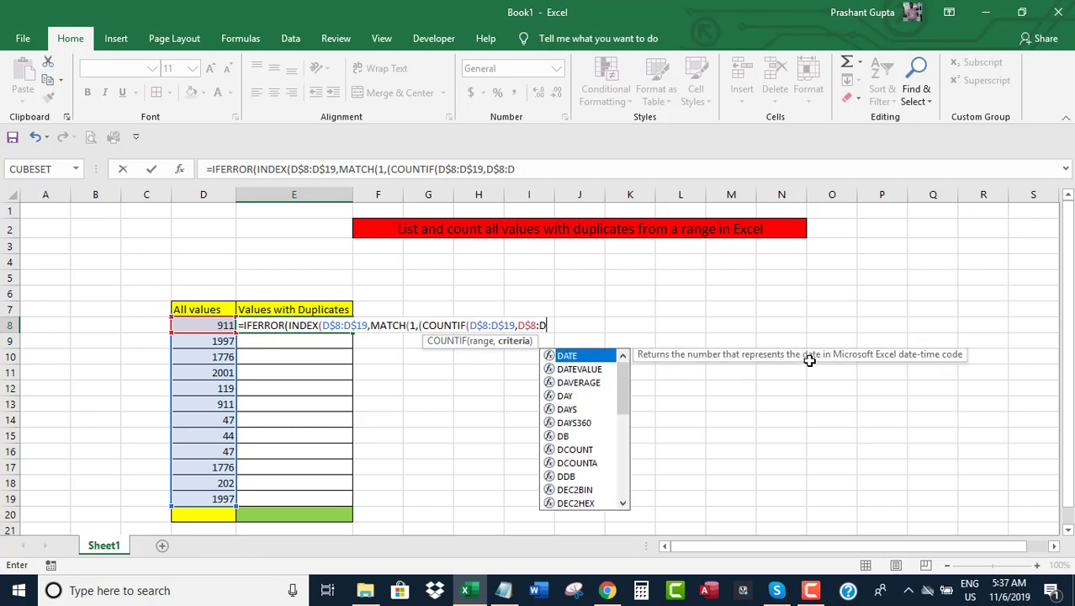
text($19)
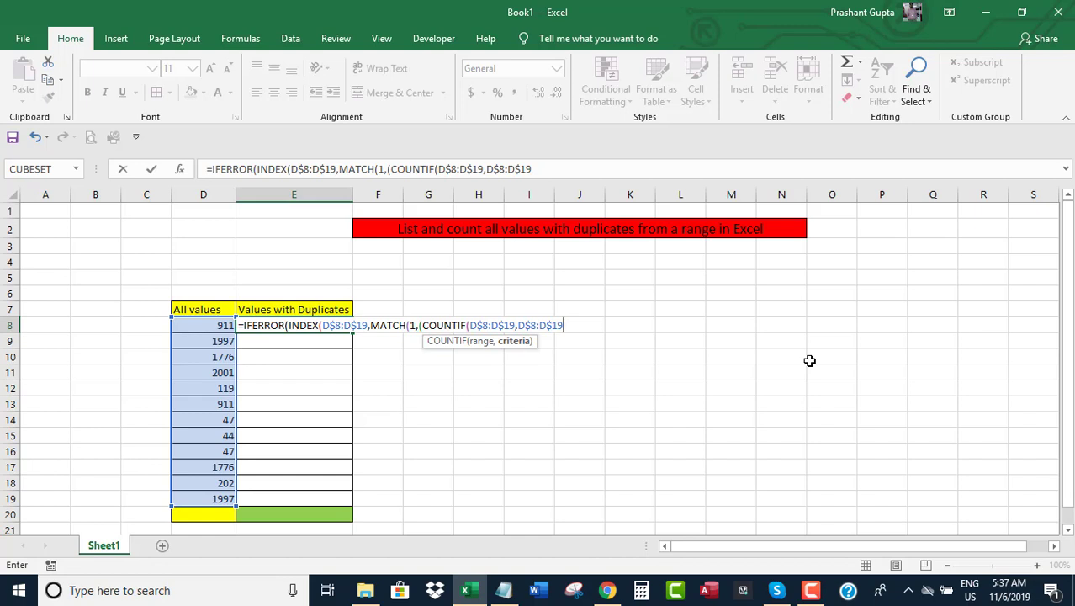
text())
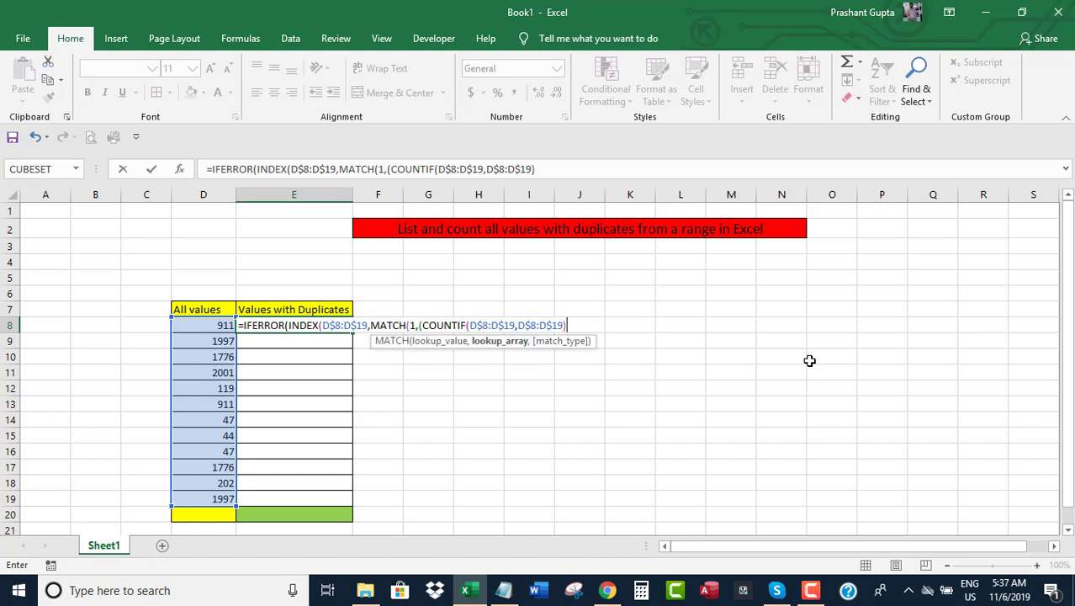
text(>1)
text()*)
text(()
text(Cou)
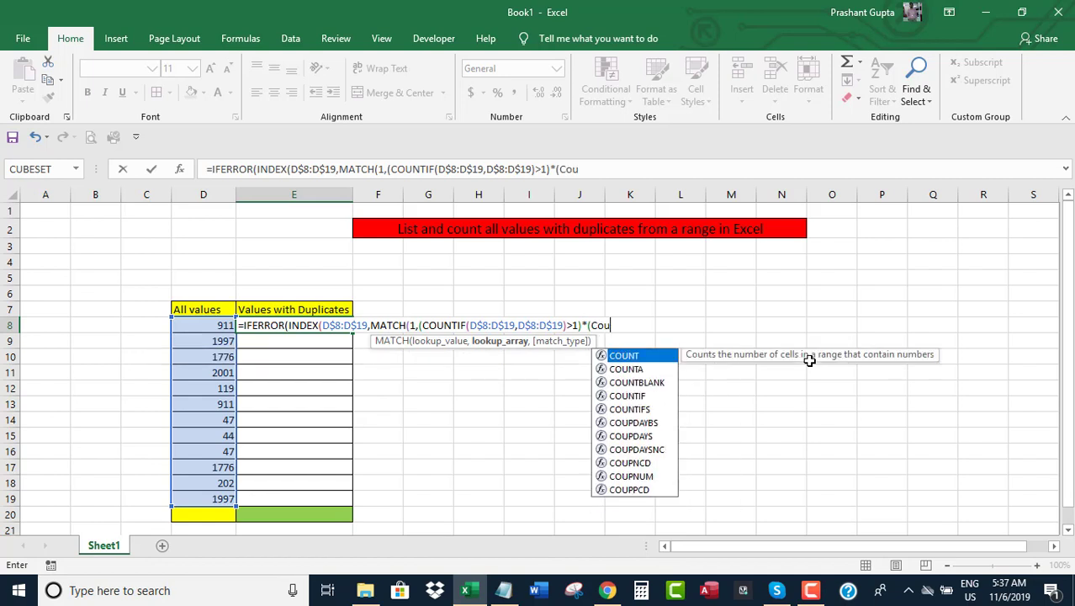
text(ntif()
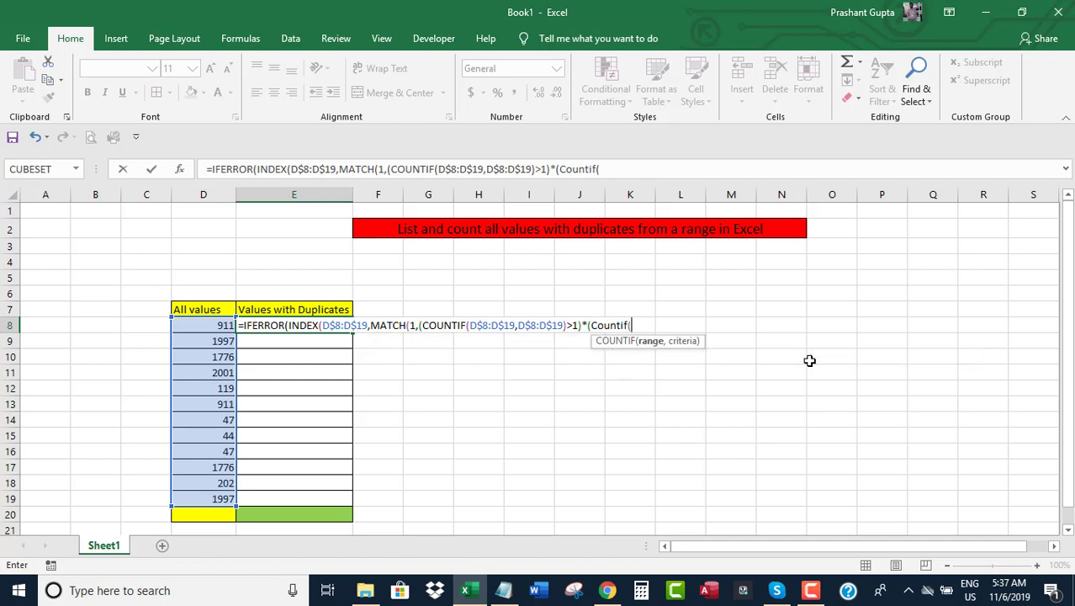
text(E)
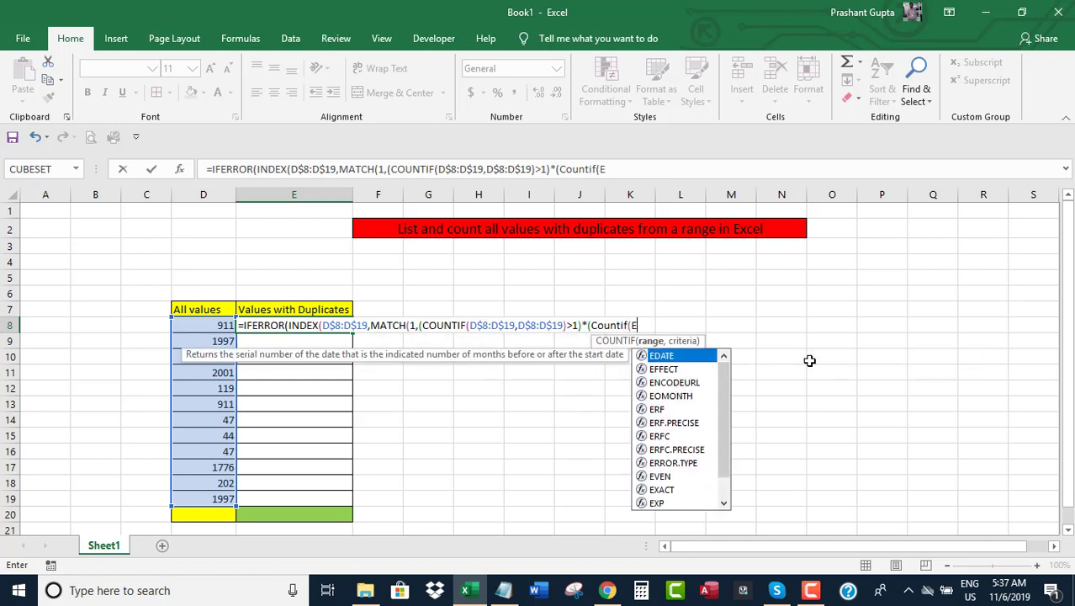
text($7)
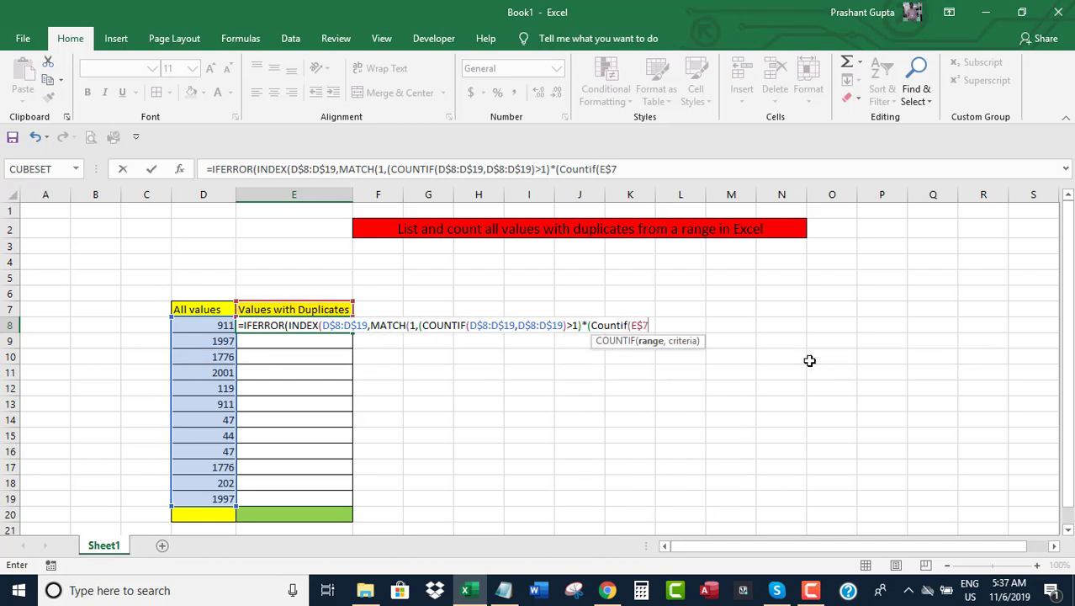
text(:)
text(E7)
text(,)
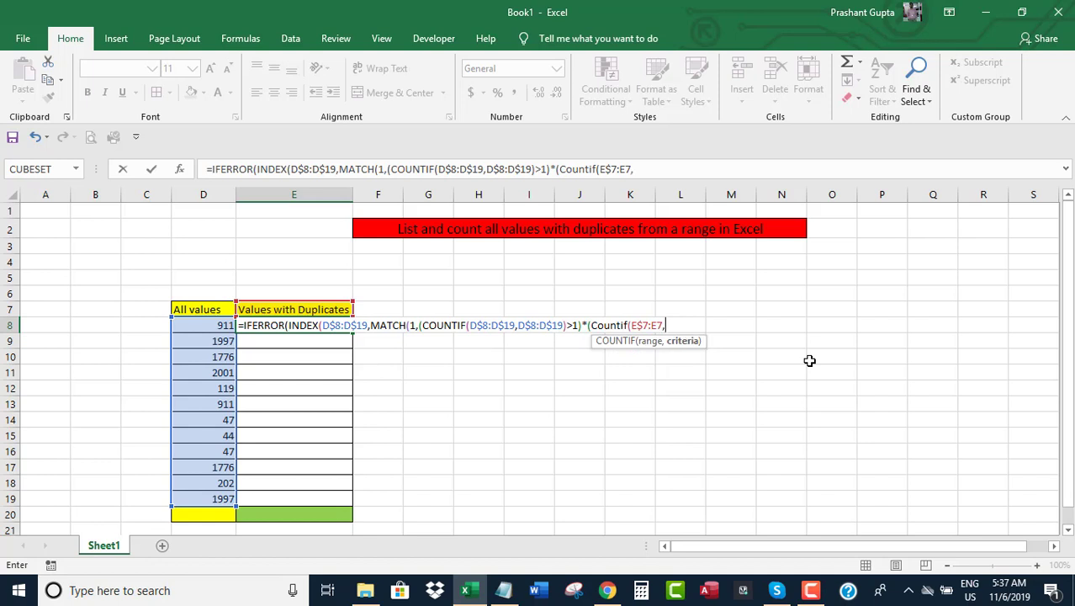
text(D$)
text(8)
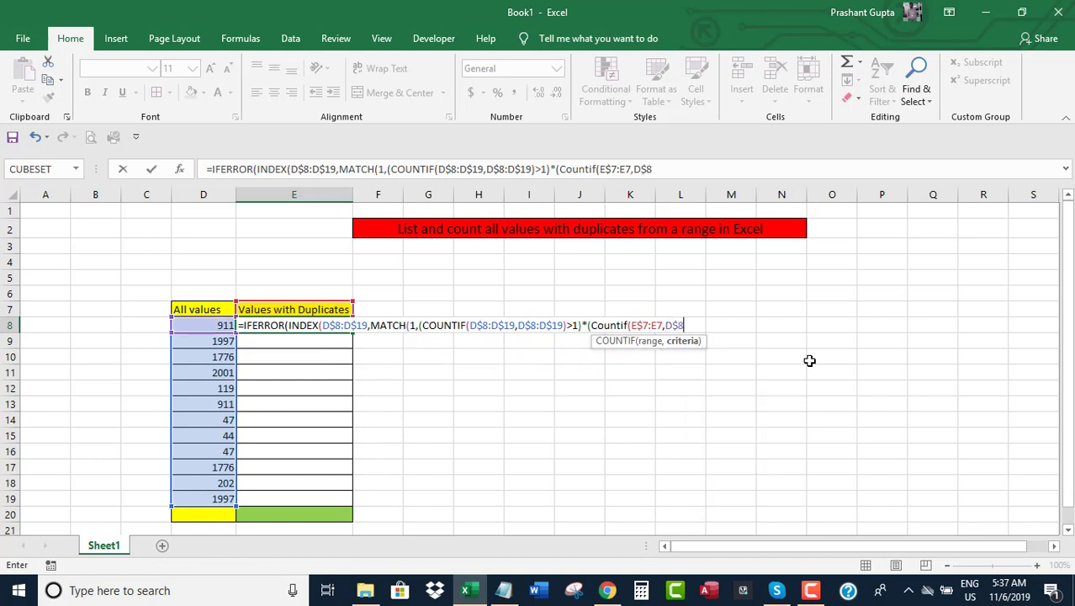
text(:D$)
text(19)
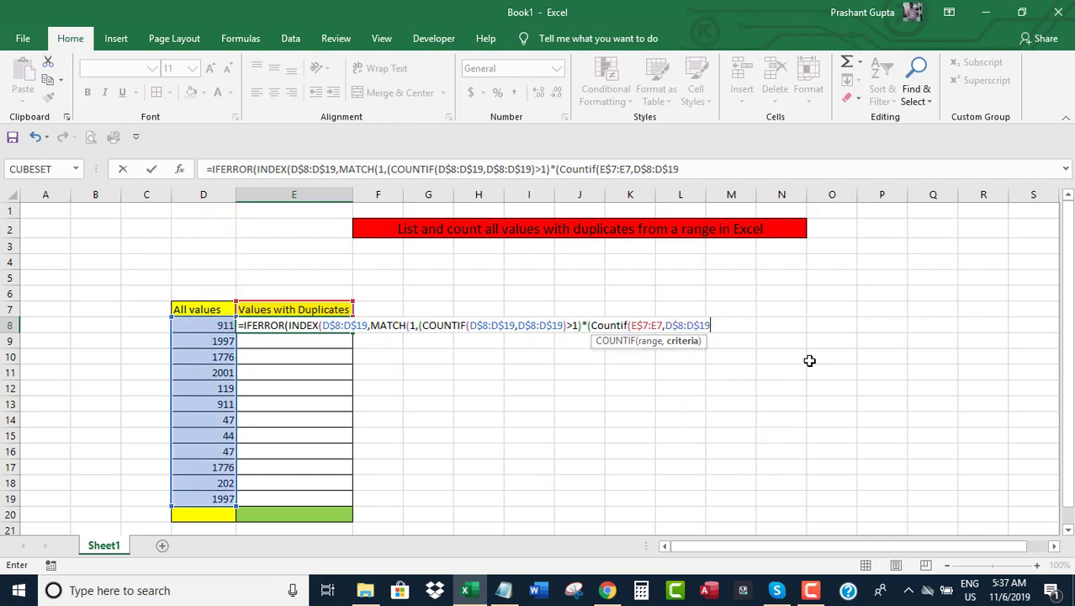
text())
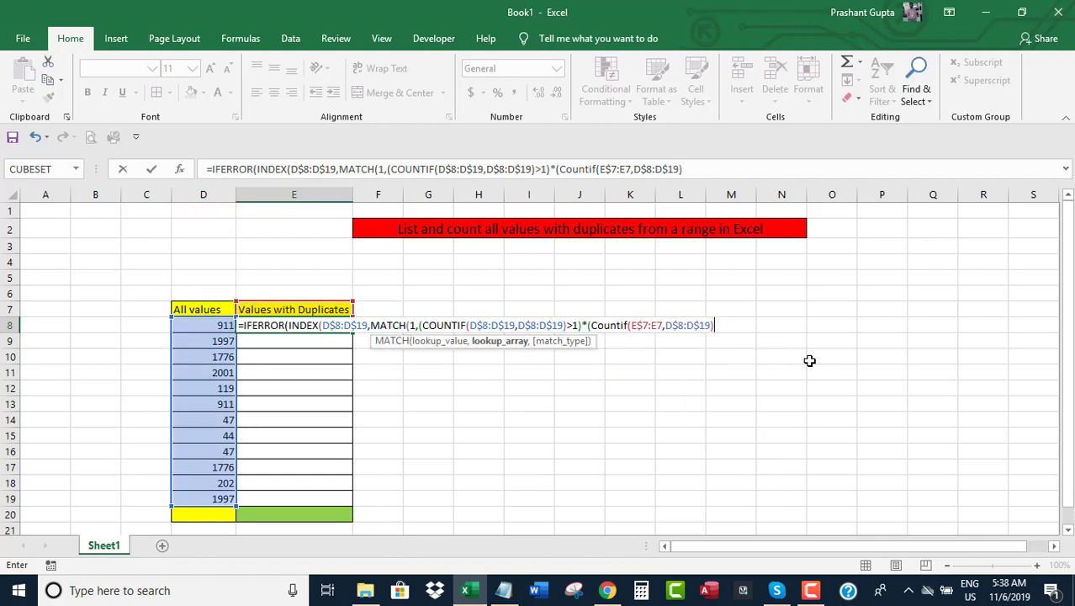
text(=0)
text(,0)
key(BackSpace)
key(BackSpace)
text())
text(,0)
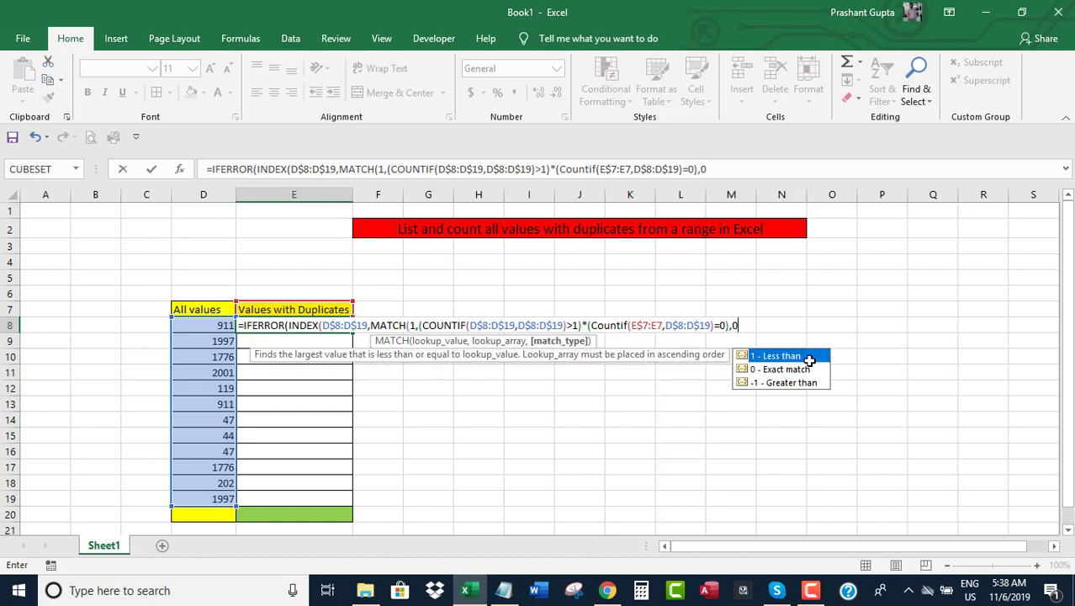
text()))
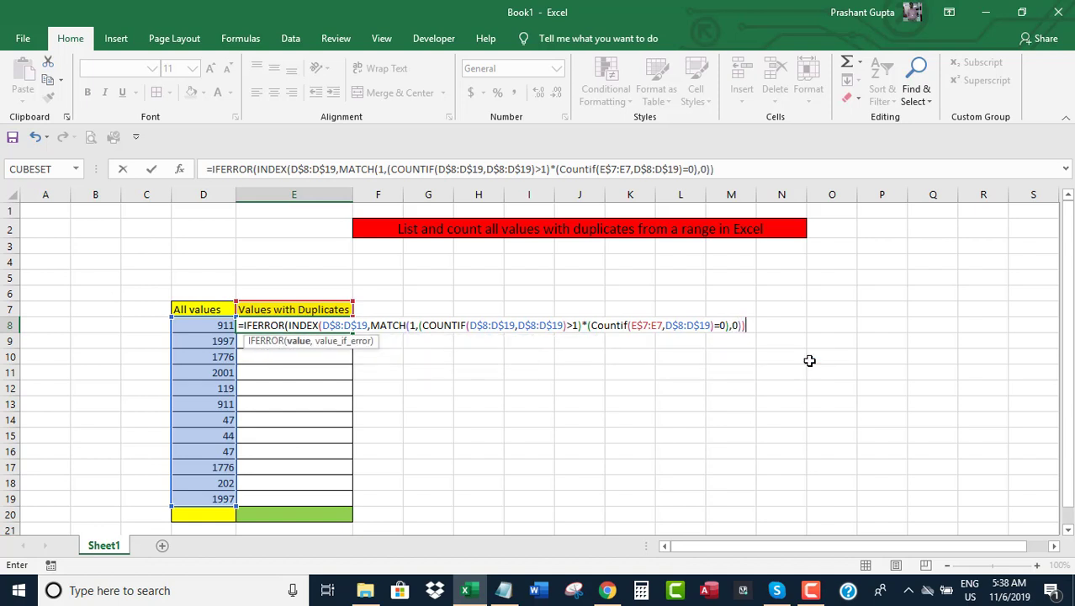
text(,)
text("")
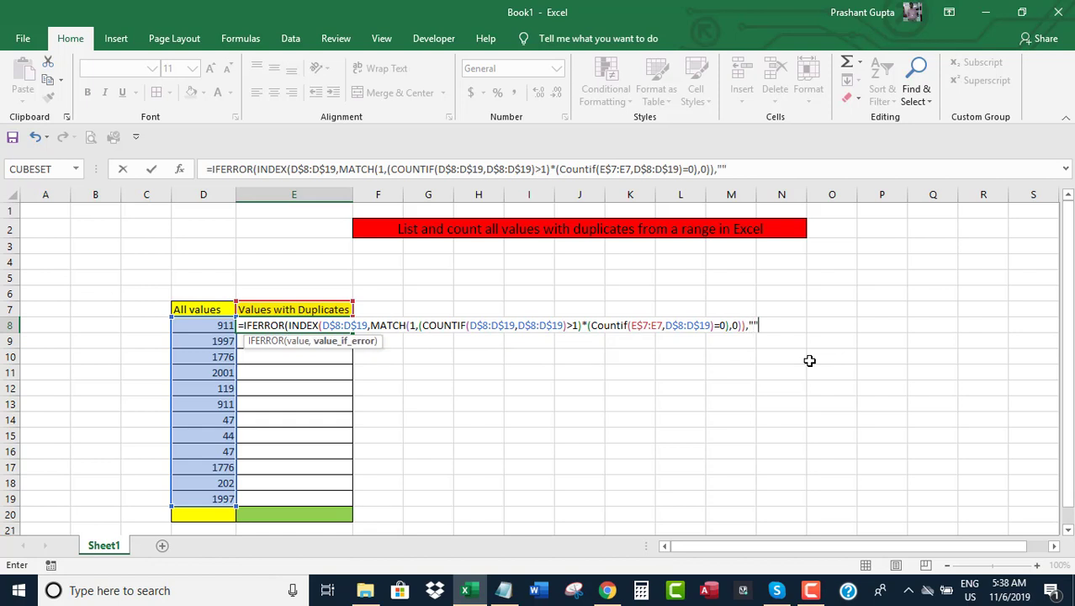
text())
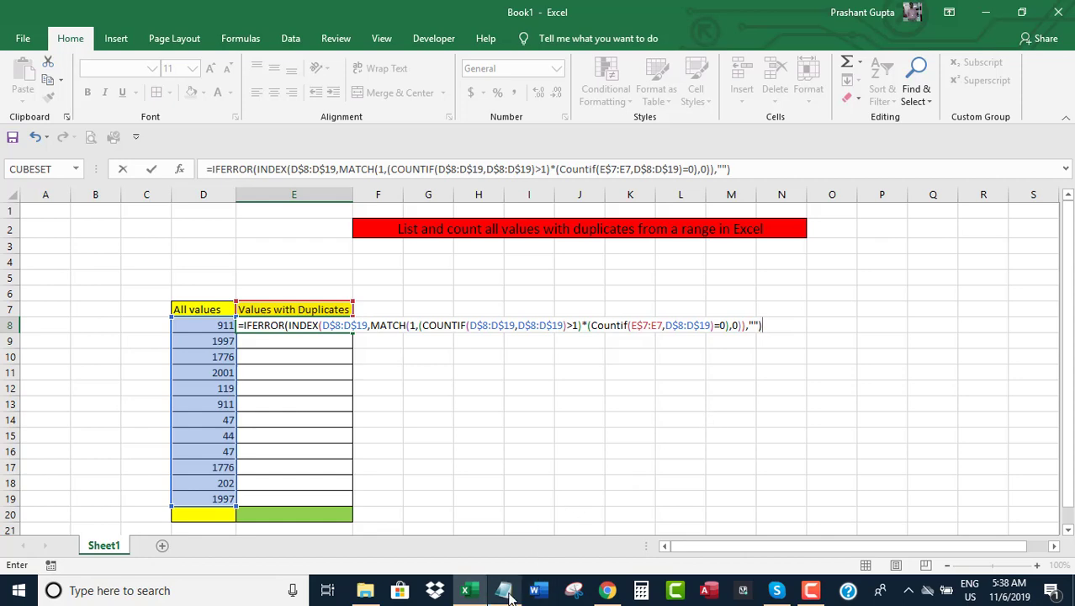
- Add 'Now Press CTRL+SHIFT+ENTER' to the Notepad note, then hide Notepad
click(505, 591)
text(Now)
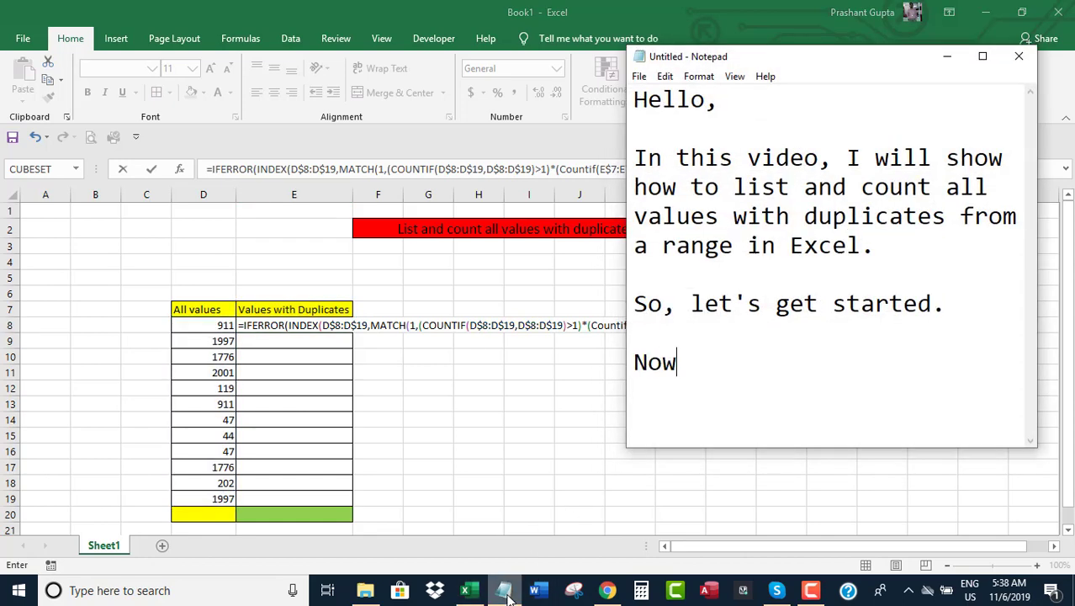
text( Press)
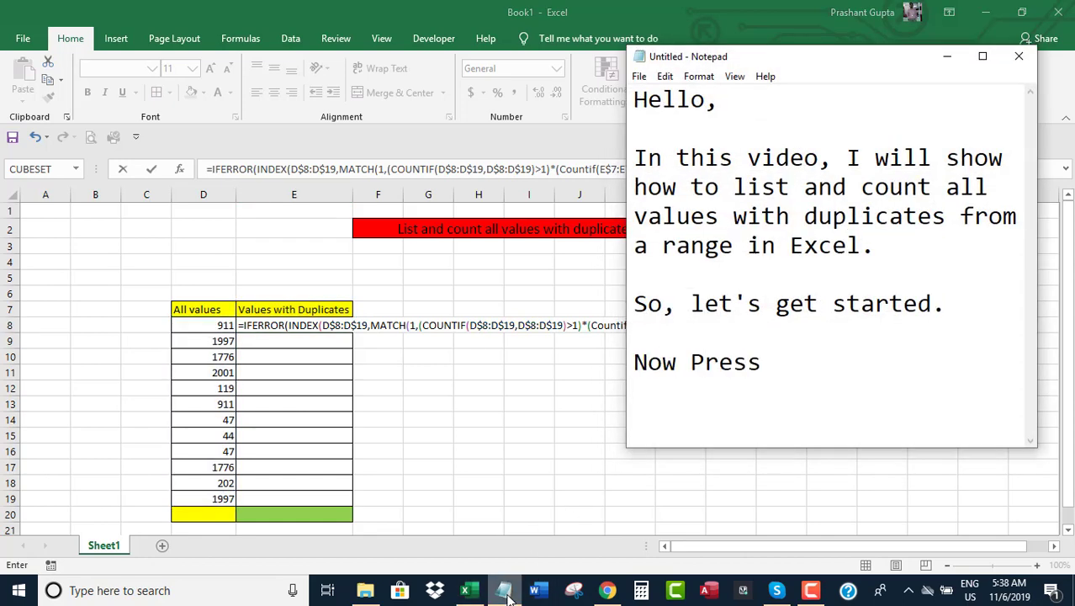
key(Return)
key(Return)
text(T)
key(BackSpace)
text(CTRL+S)
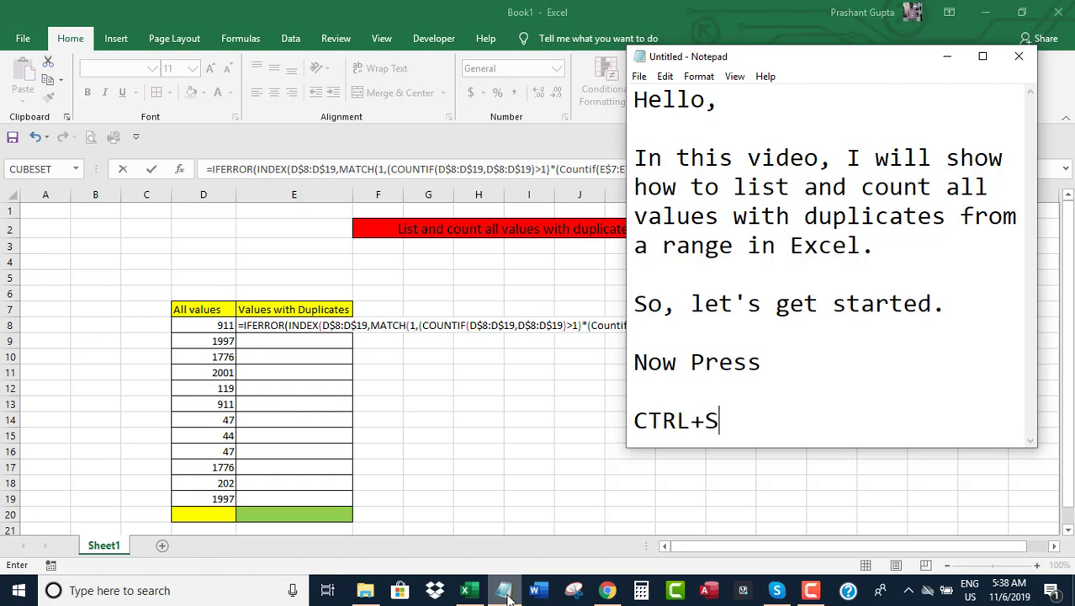
text(HIFT+ENTE)
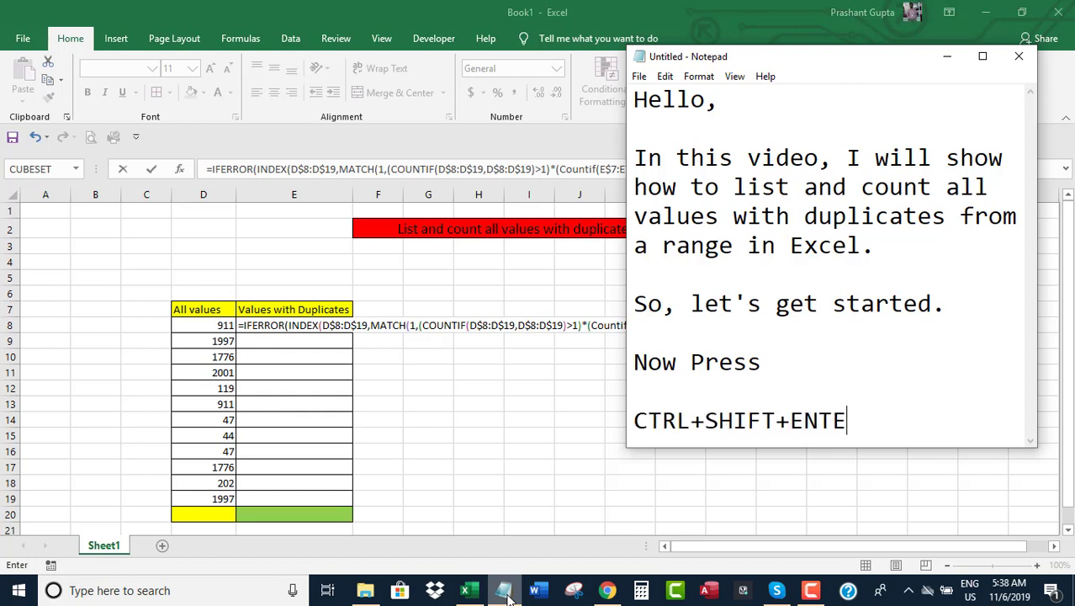
text(R)
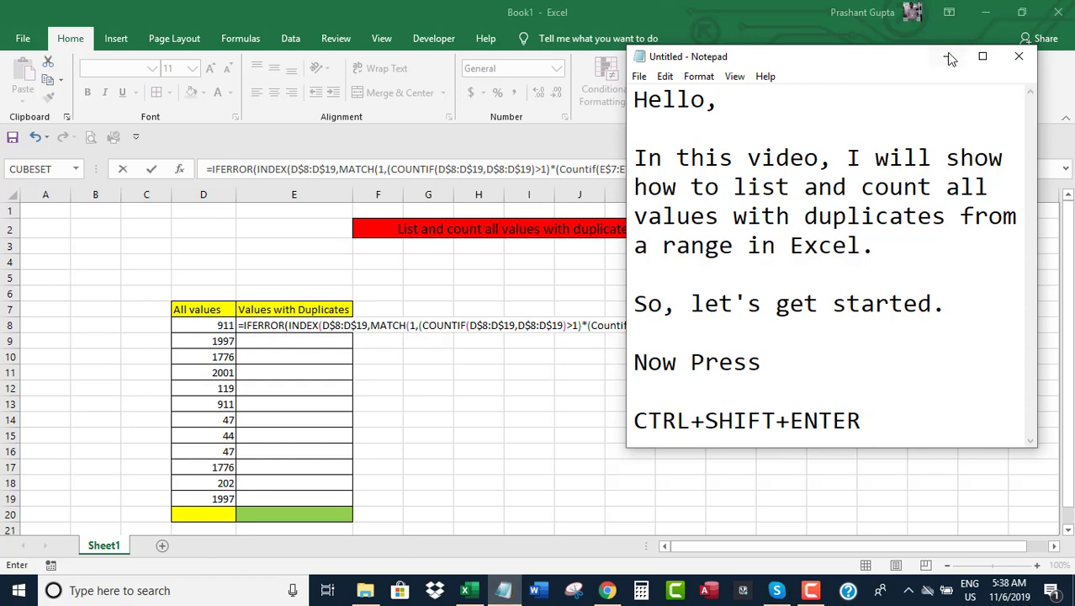
click(949, 57)
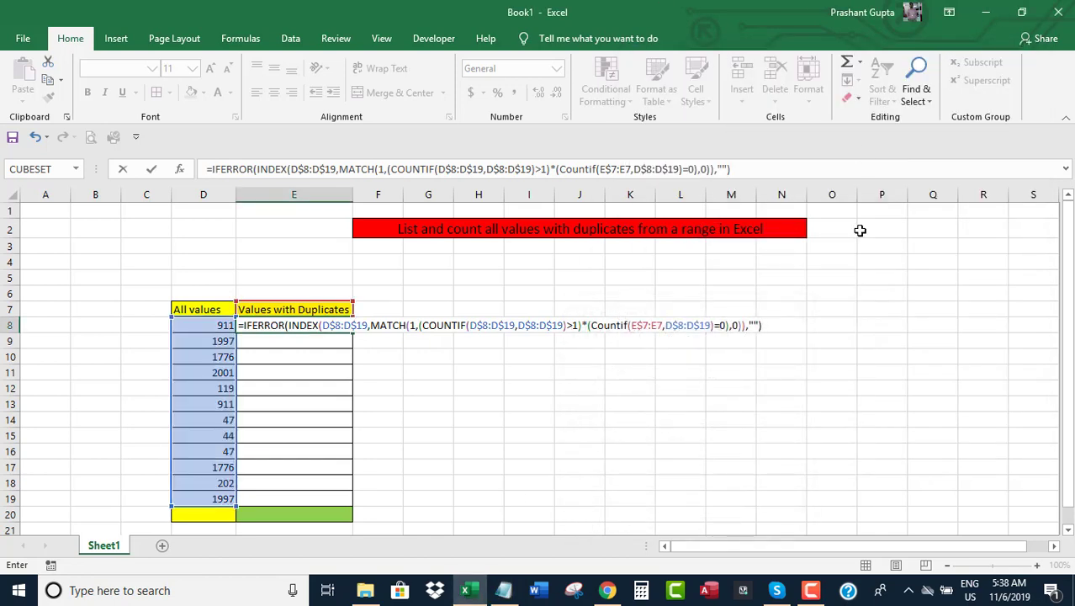
- Enter E8 as an array formula and fill it to E19, listing 911, 1997, 1776, 47
key(ctrl+shift+Return)
click(397, 387)
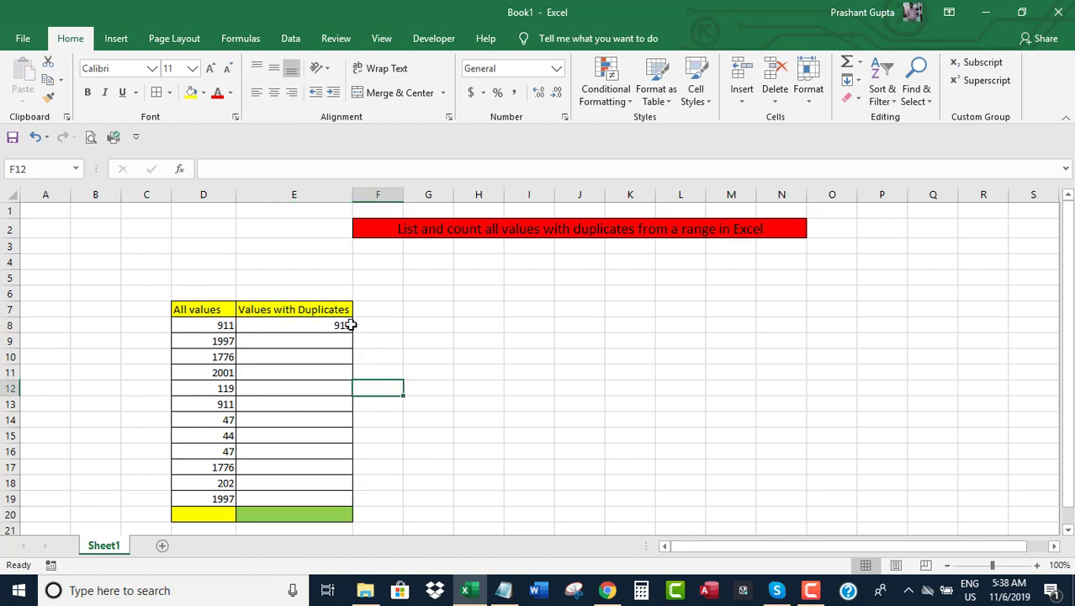
click(350, 324)
drag(351, 333, 348, 508)
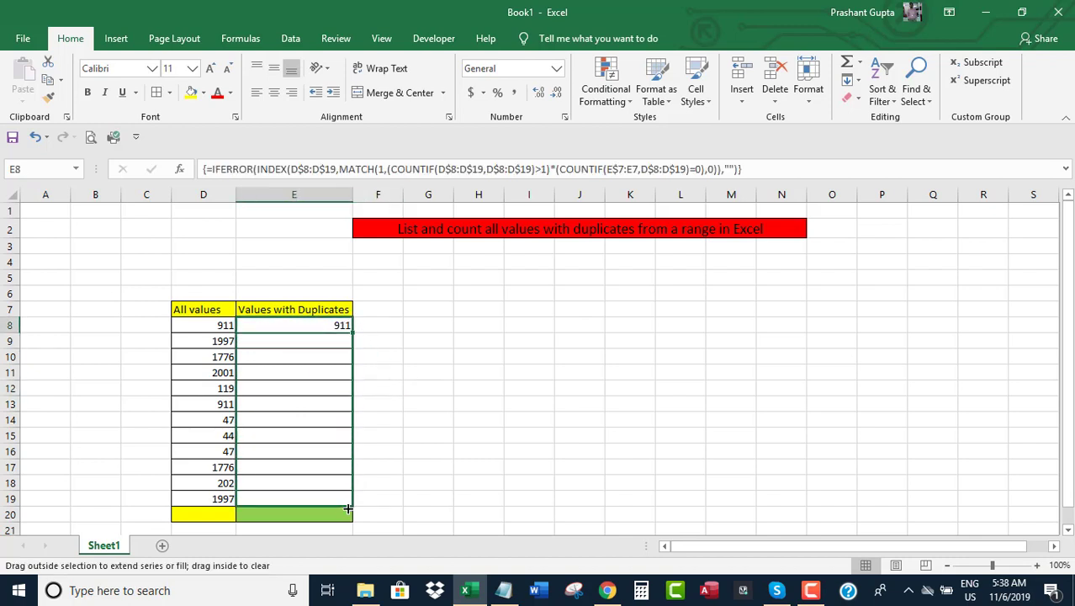
click(481, 450)
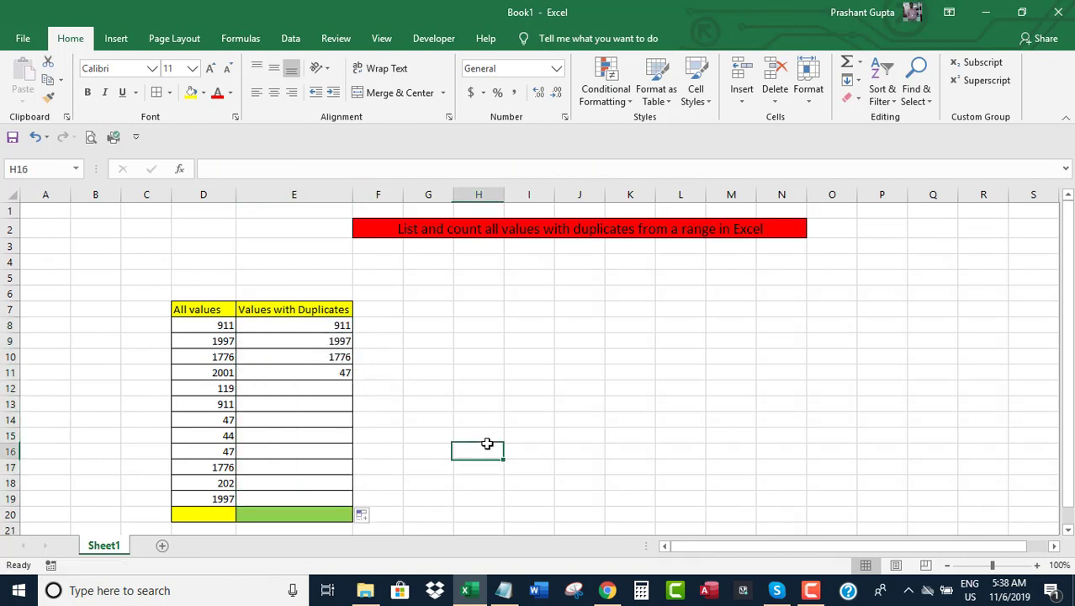
double_click(263, 508)
- Enter =COUNT(E7:E18) in E20, giving 4, and label D20 'Count'
text(=)
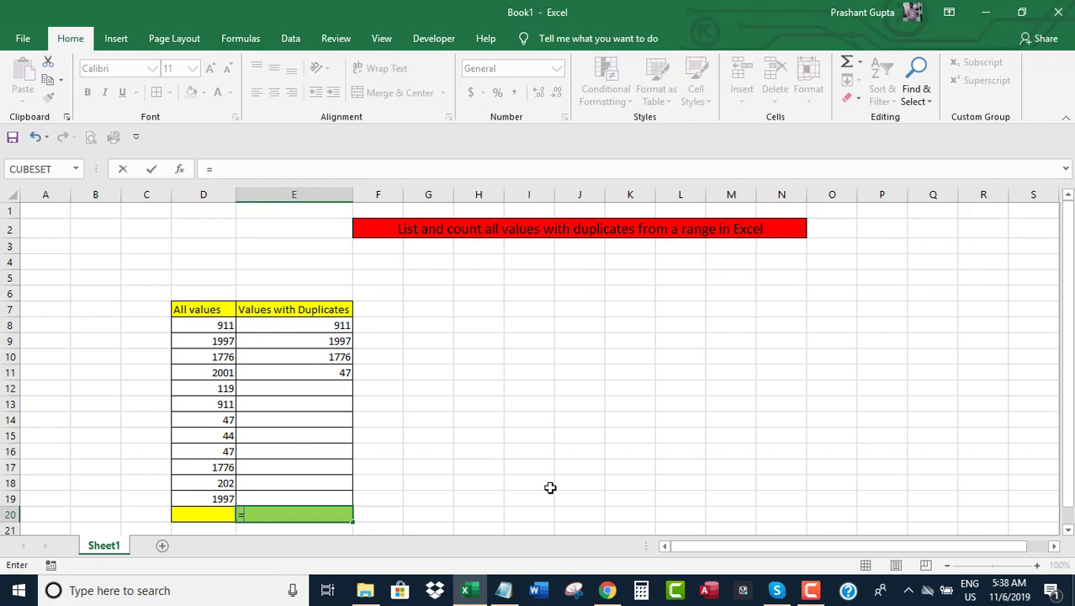
text(Count()
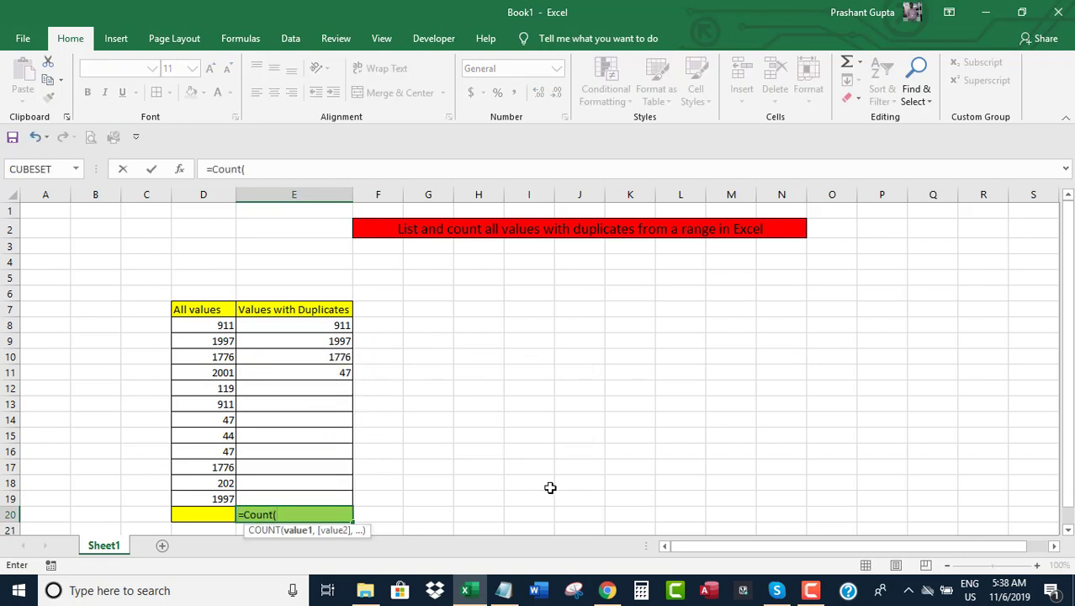
text(E7)
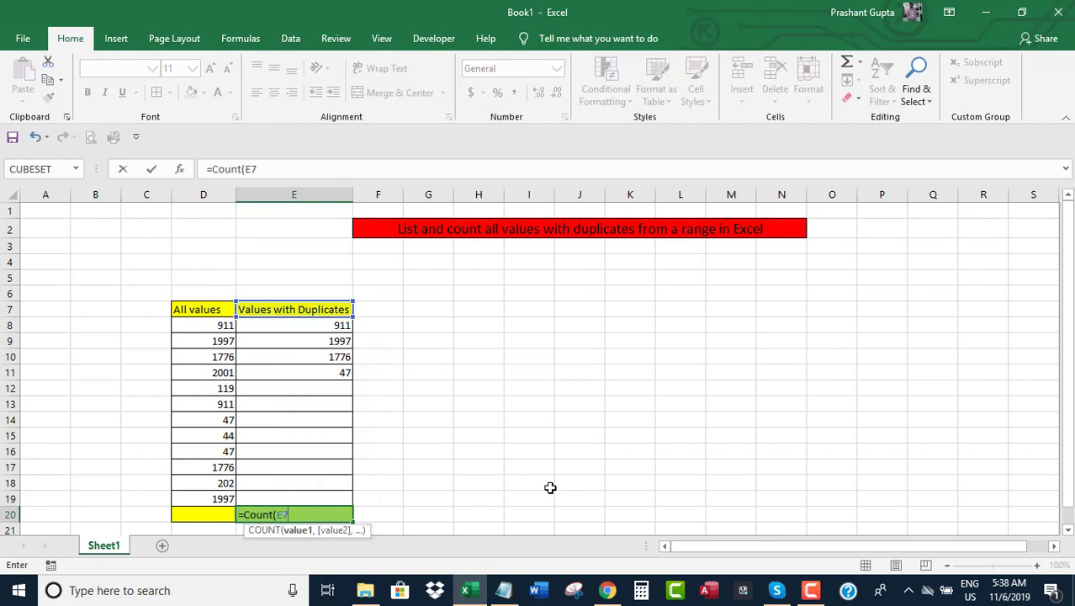
text(:E)
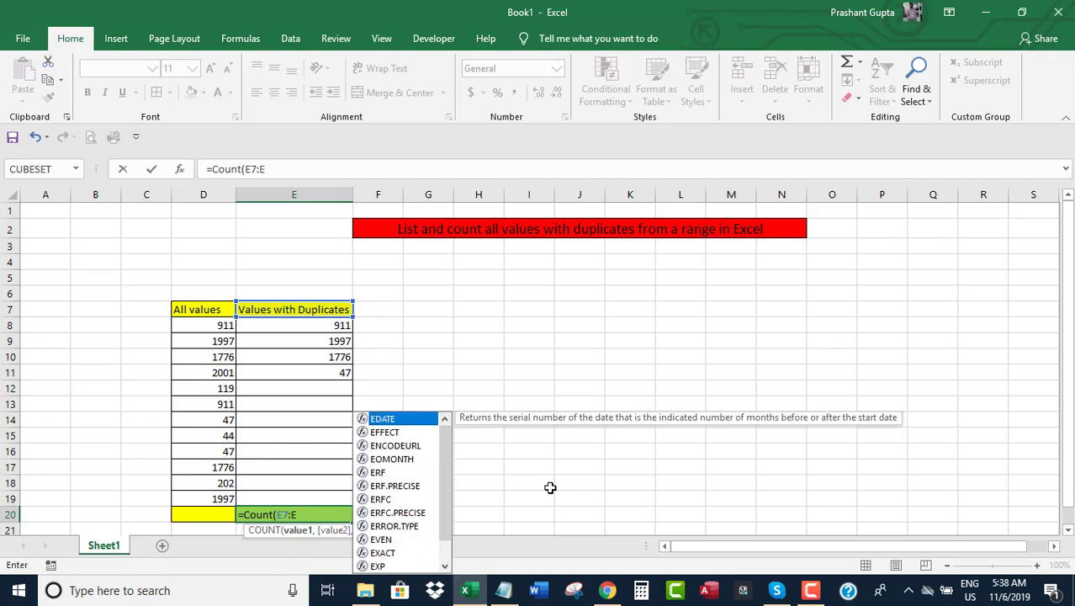
text(18)
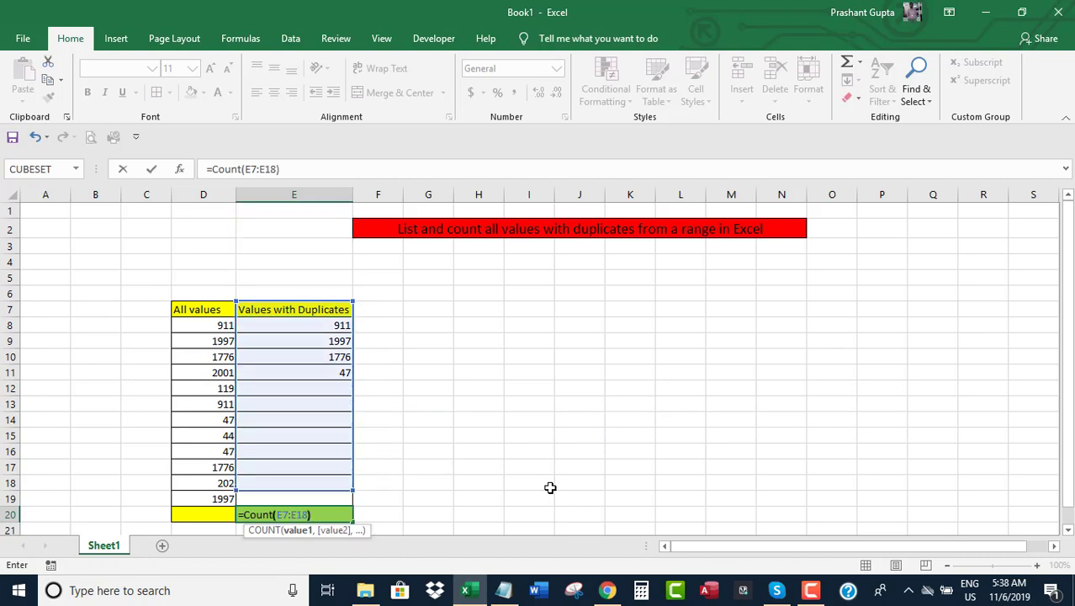
text())
key(Return)
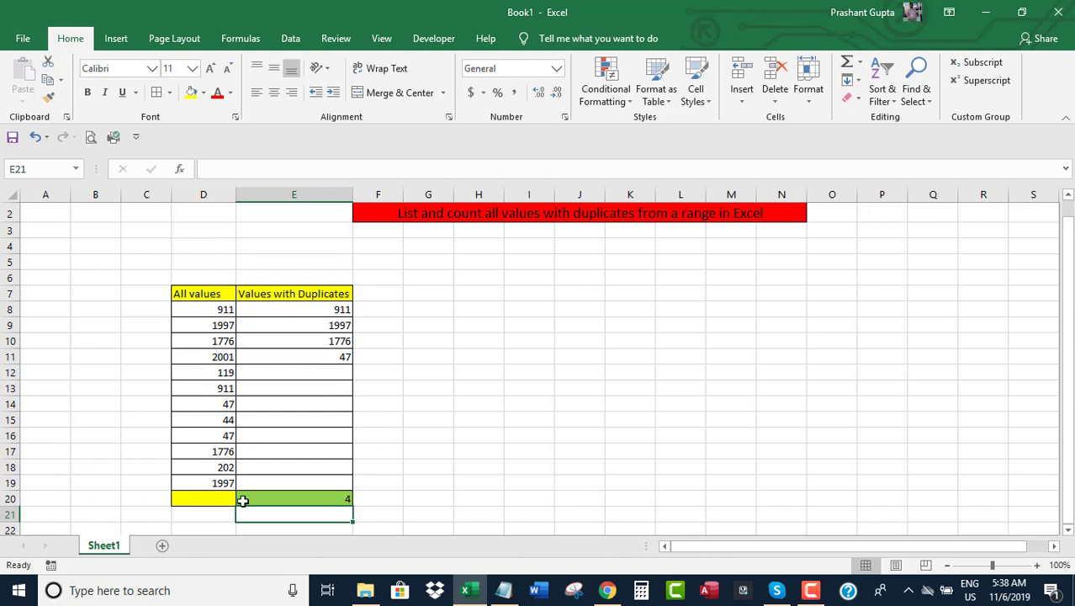
click(210, 498)
double_click(210, 499)
text(Co)
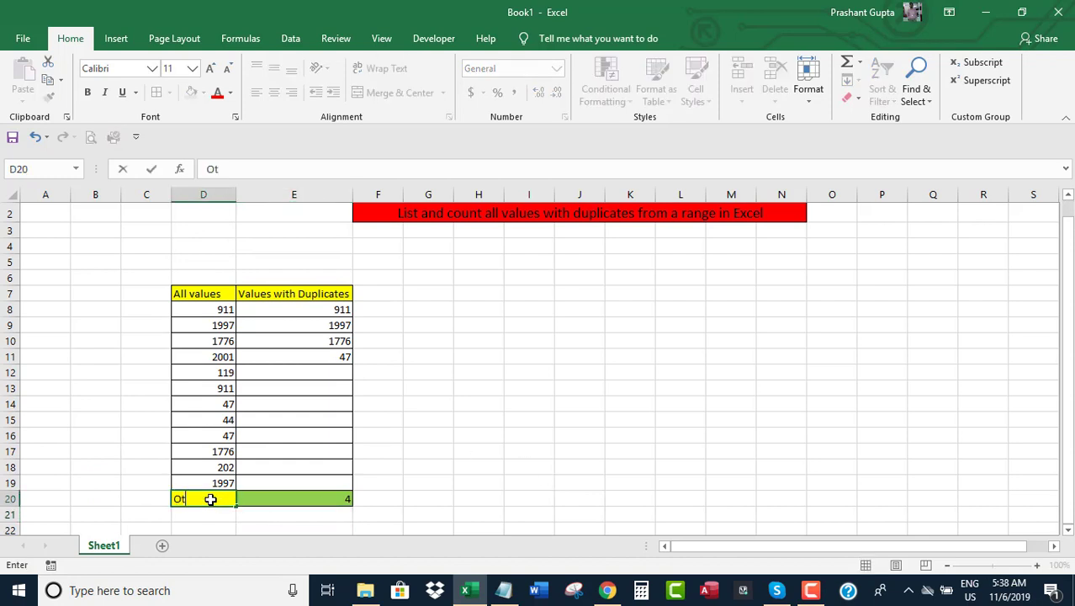
key(BackSpace)
key(BackSpace)
text(Count)
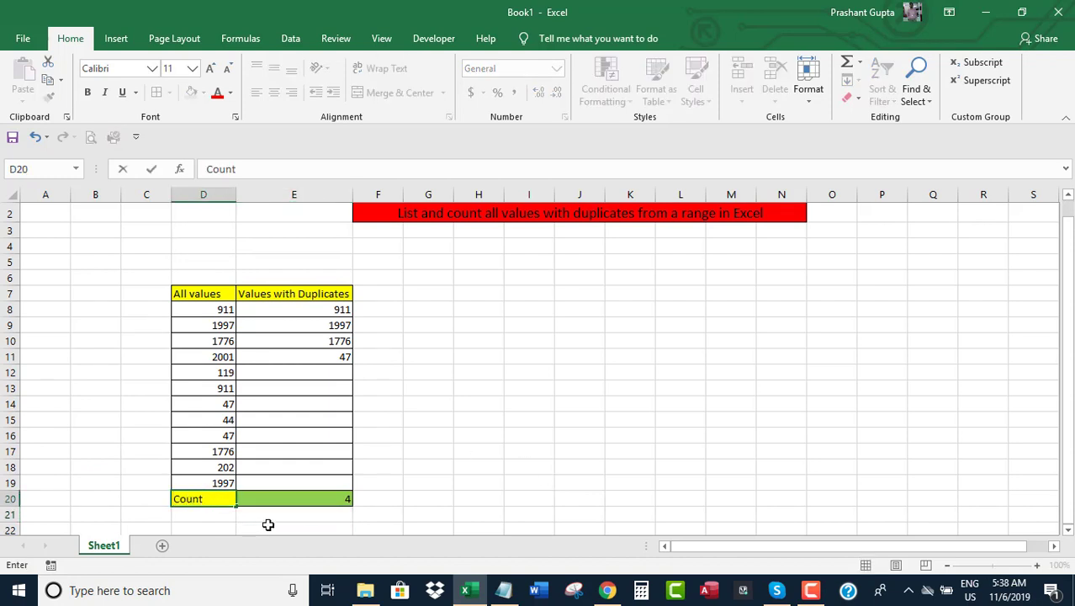
click(412, 515)
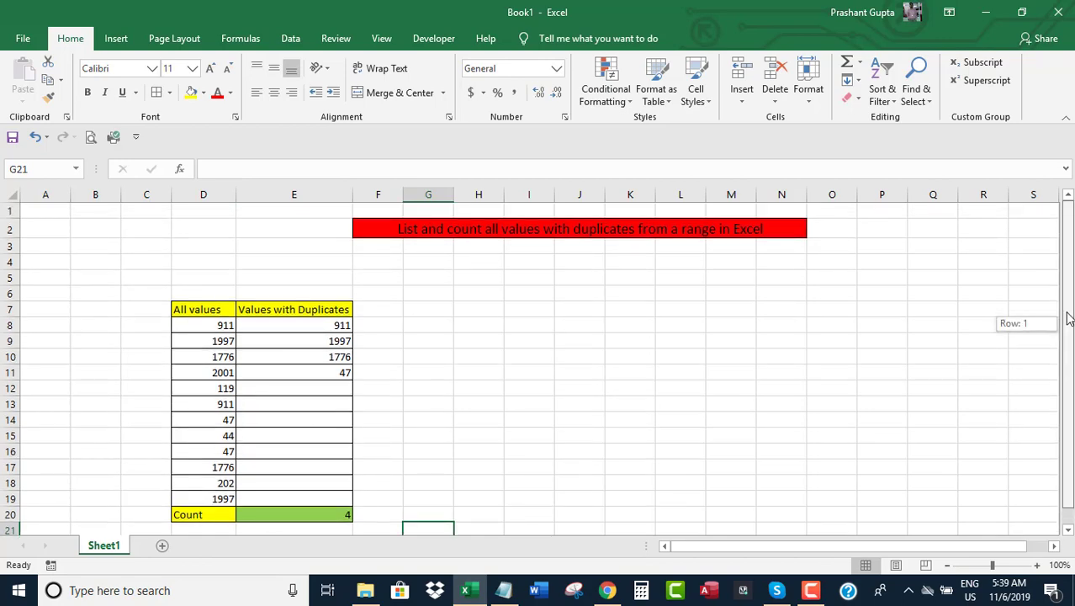
- Add 'And, we got it.' to the Notepad note and hide Notepad again
drag(1068, 318, 1068, 318)
click(503, 590)
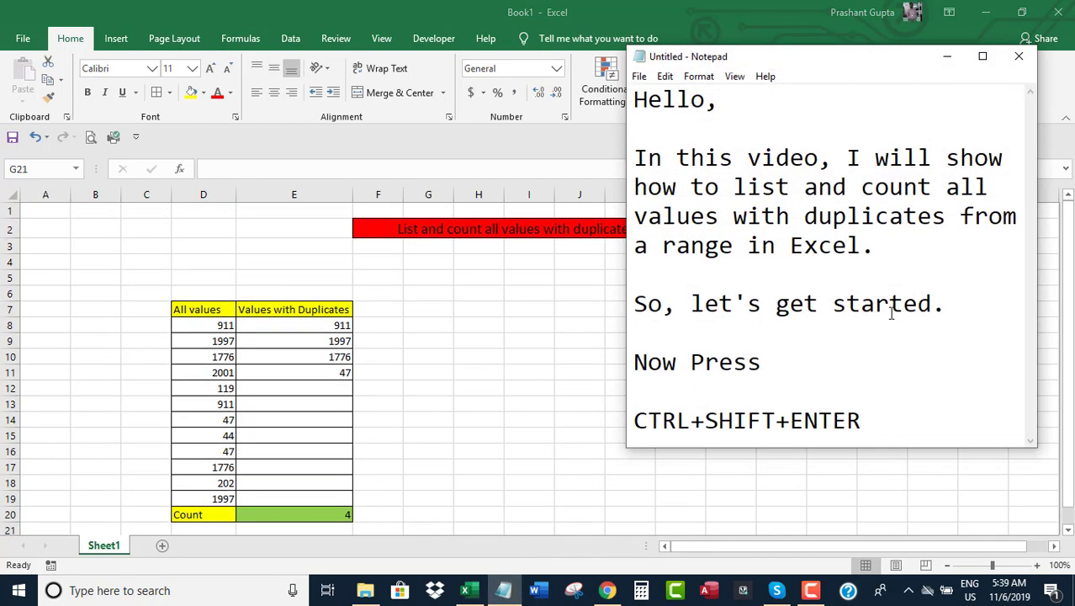
key(Return)
key(Return)
text(And, we)
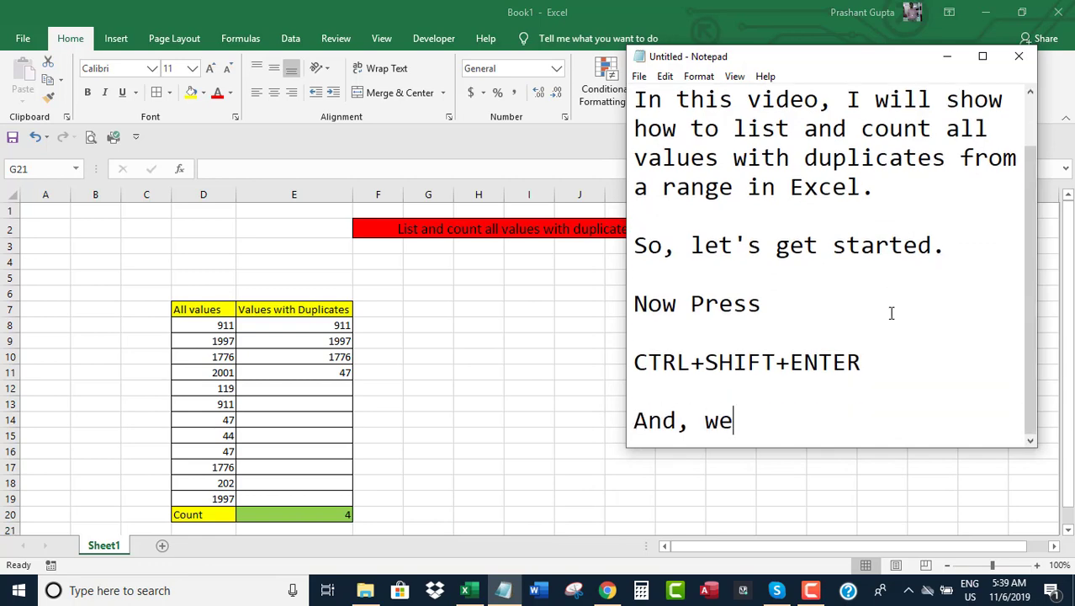
text( got it.)
key(Return)
key(Return)
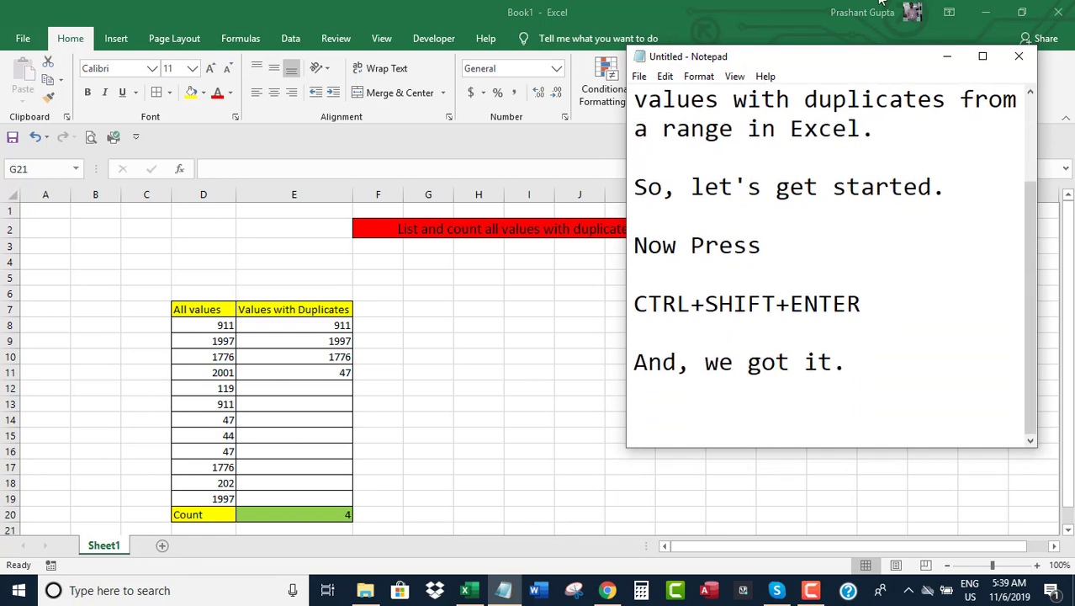
click(946, 57)
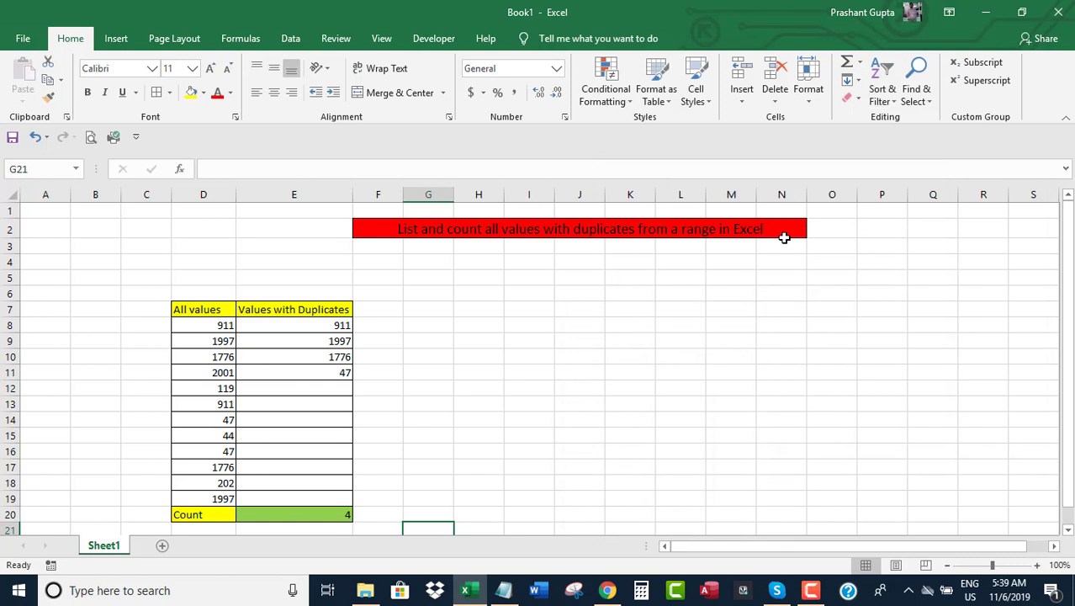
click(221, 323)
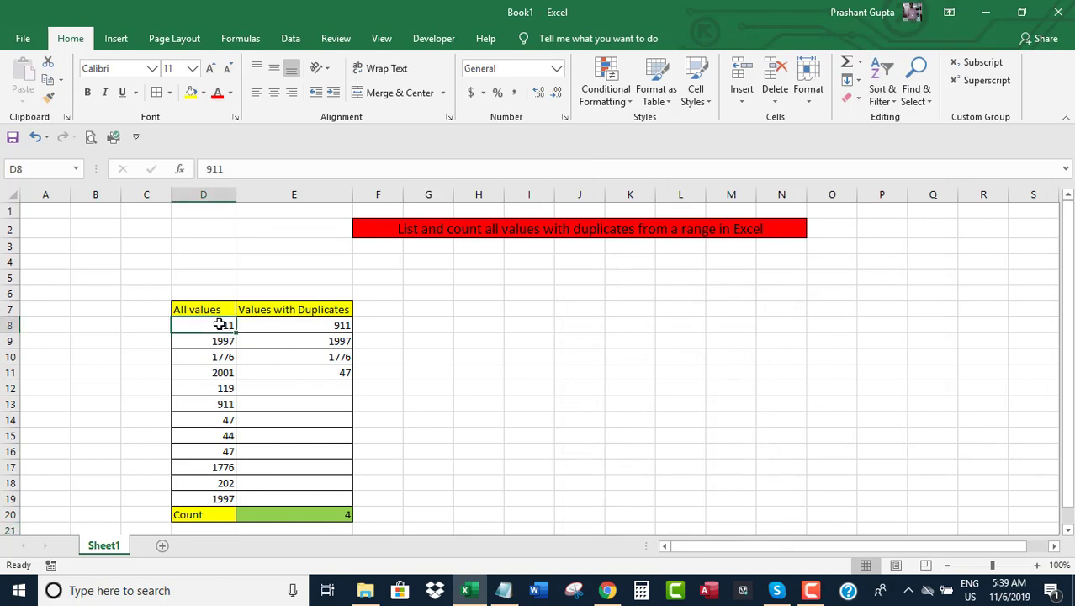
click(323, 323)
click(224, 325)
click(225, 379)
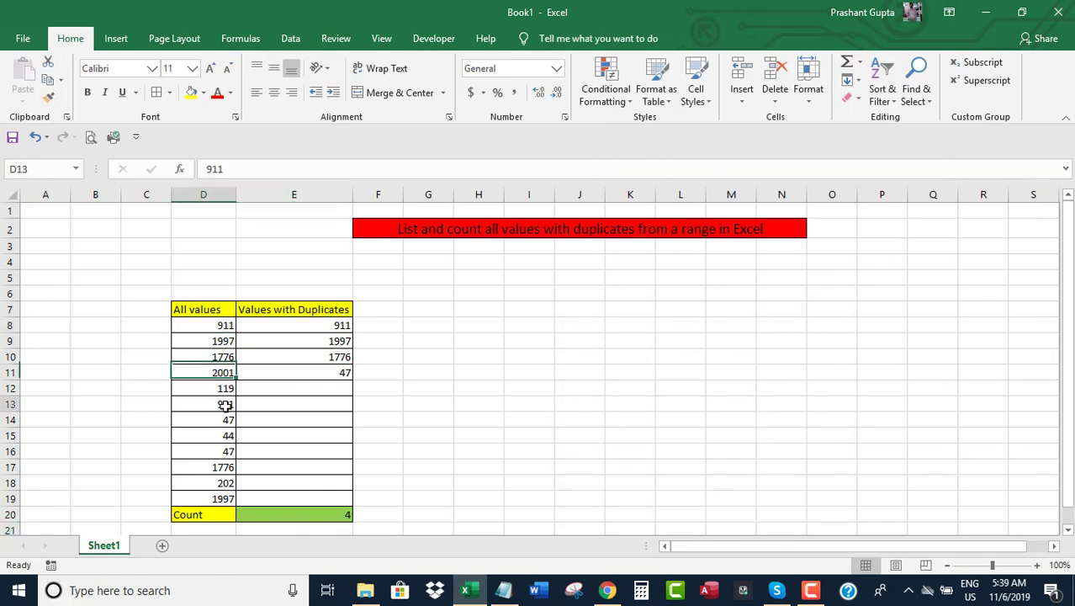
click(225, 404)
click(223, 343)
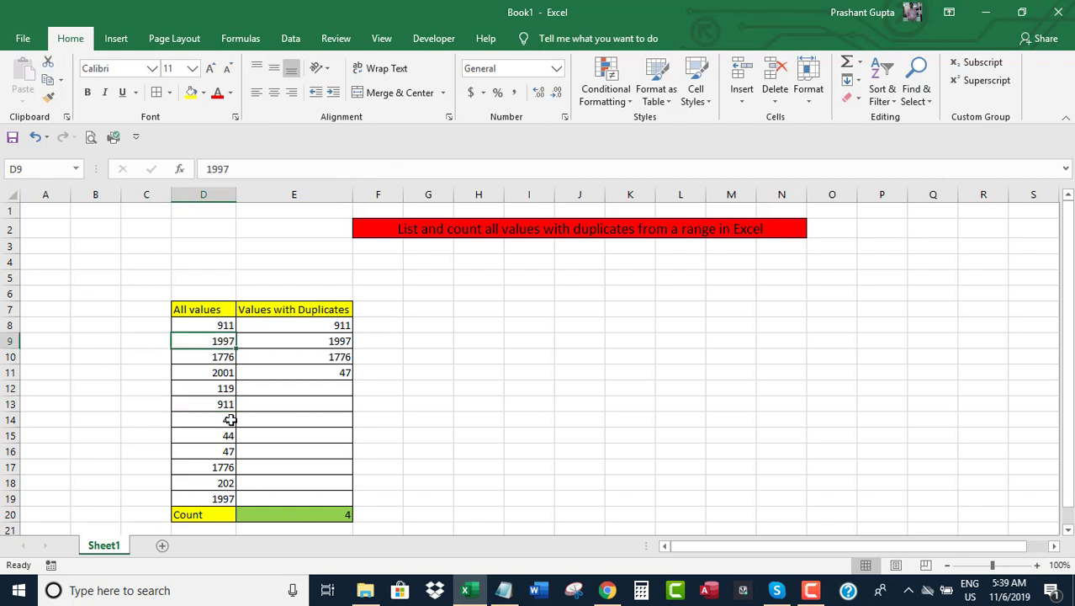
click(222, 497)
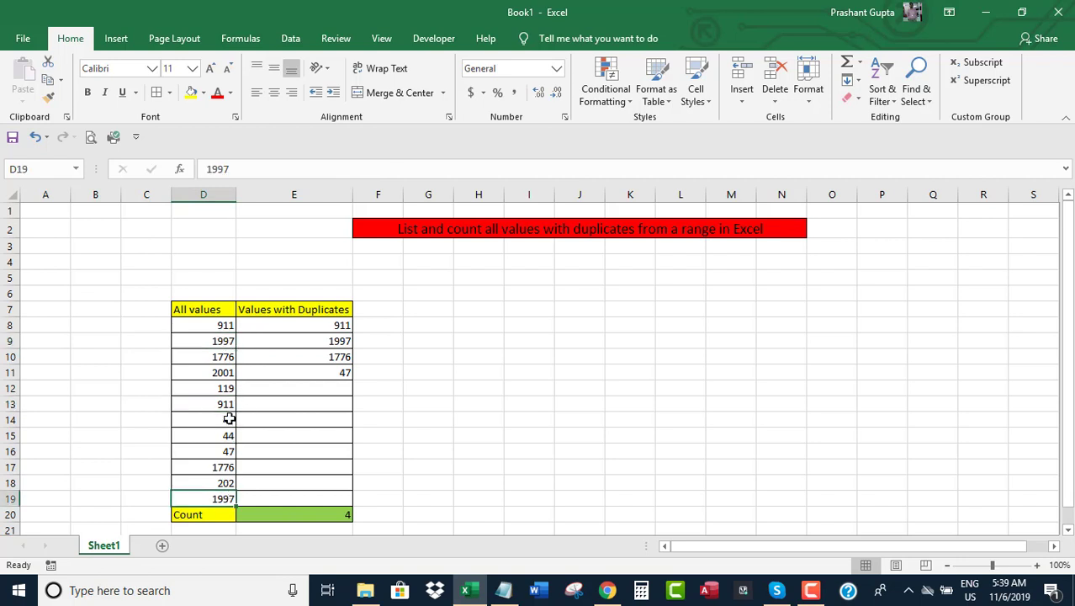
click(226, 357)
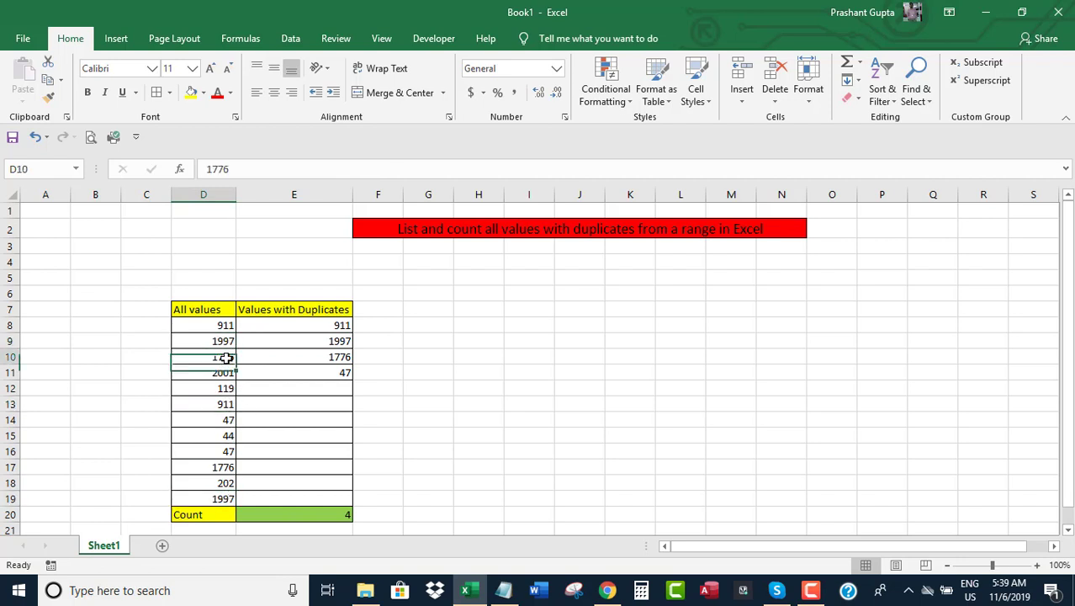
click(219, 468)
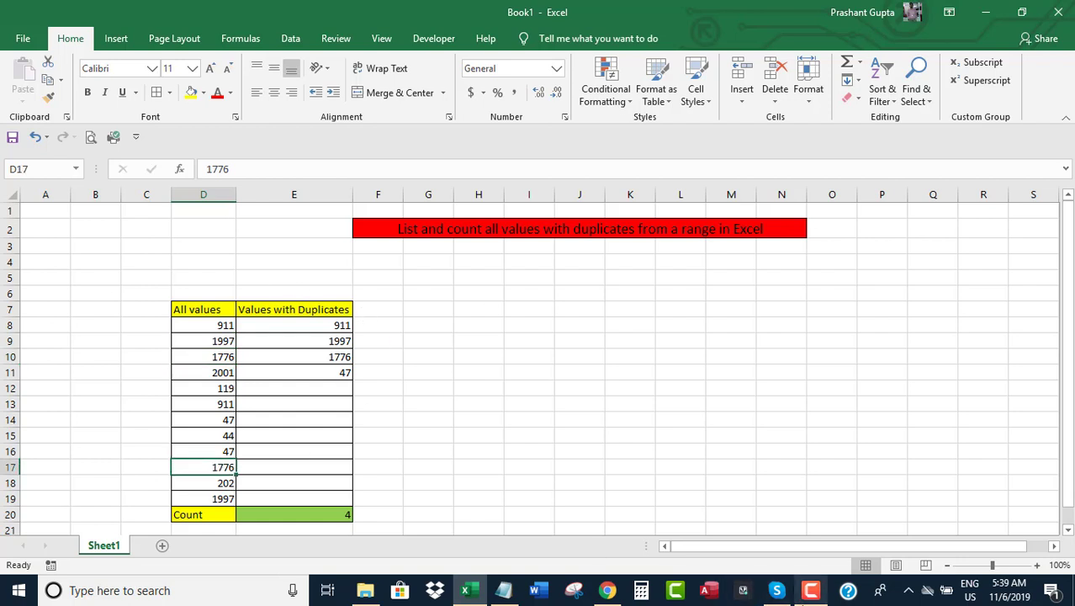